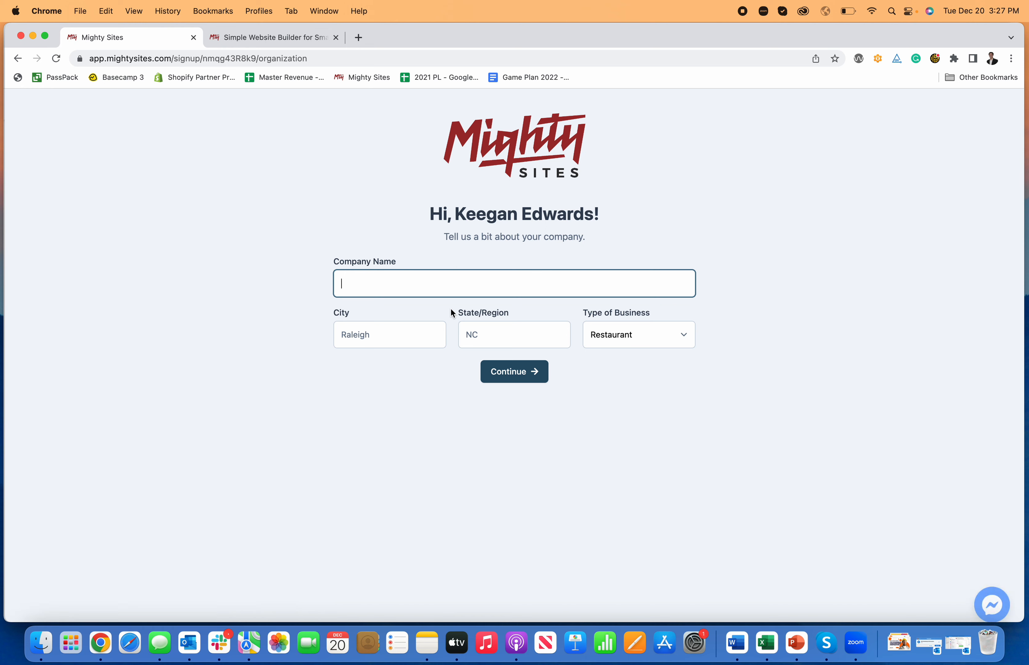
Enter the company name, with Denver as the city and CO as the state.
text(Keegan's Lighting Services)
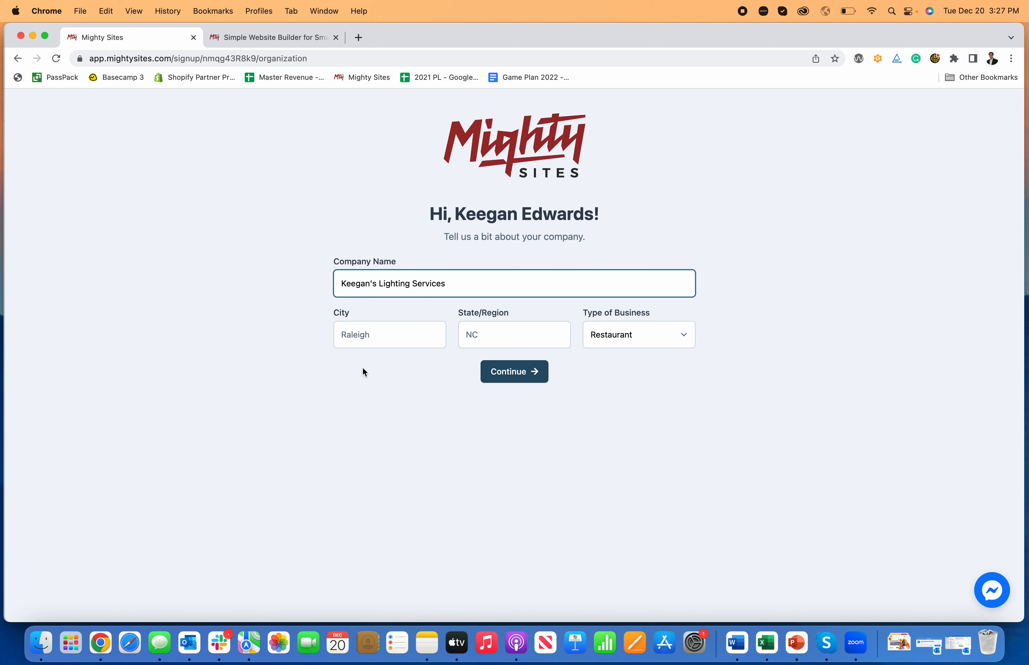
click(374, 335)
text(D)
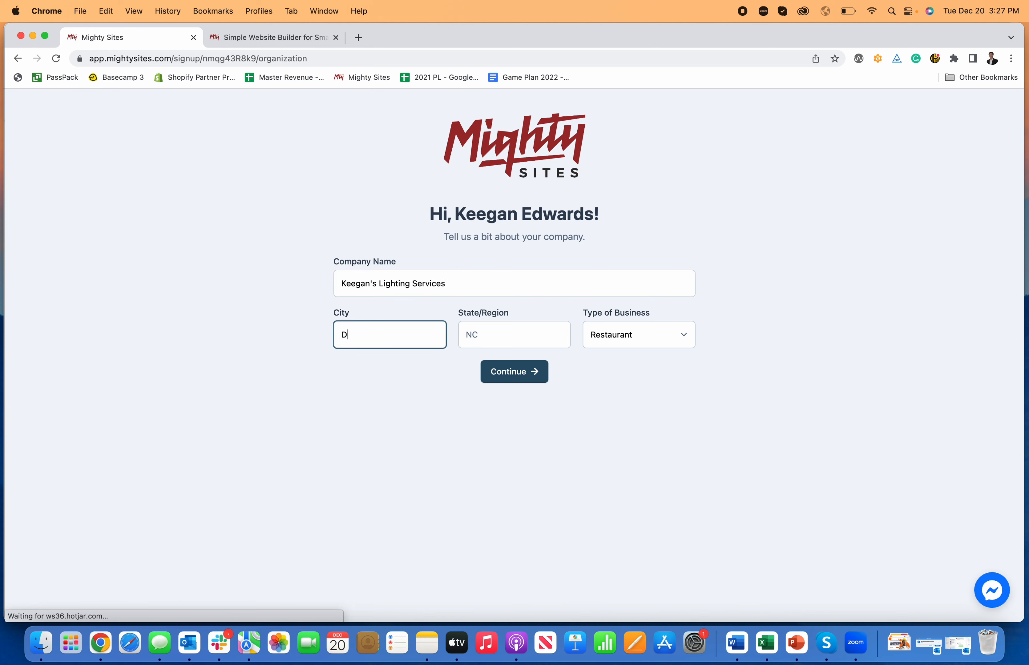
text(enver)
key(Tab)
text(CO)
key(Tab)
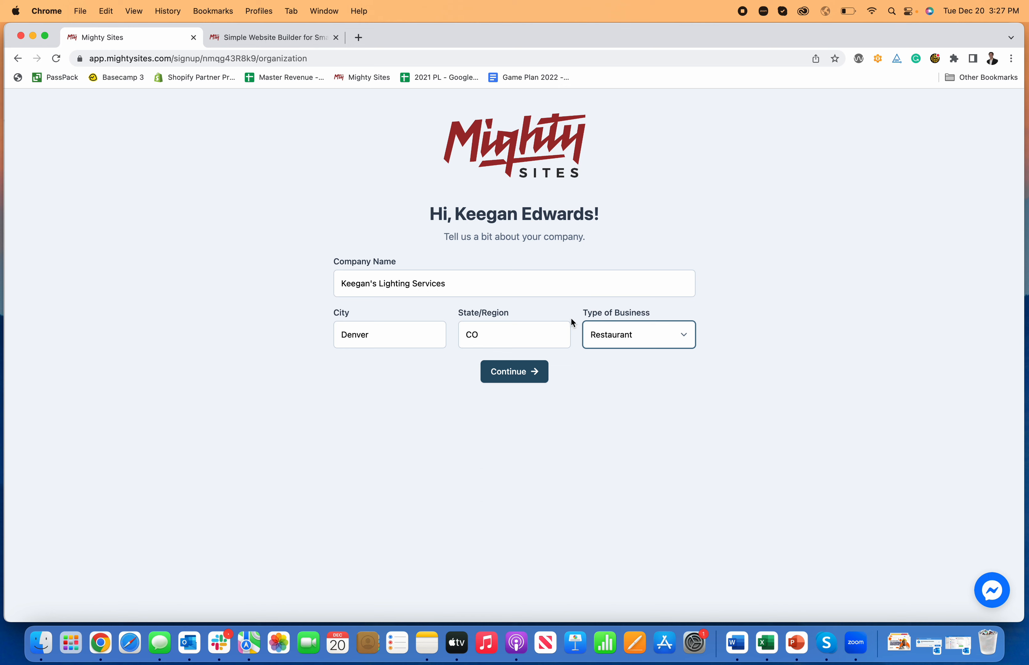
Choose Service as the business type and generate the website.
click(619, 334)
click(622, 365)
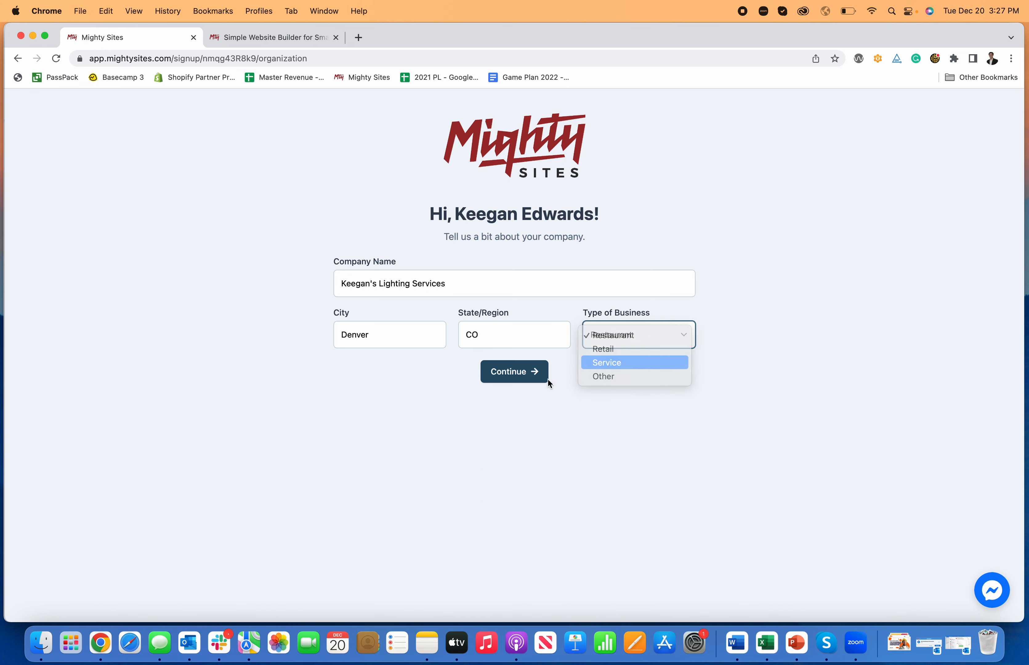
click(499, 379)
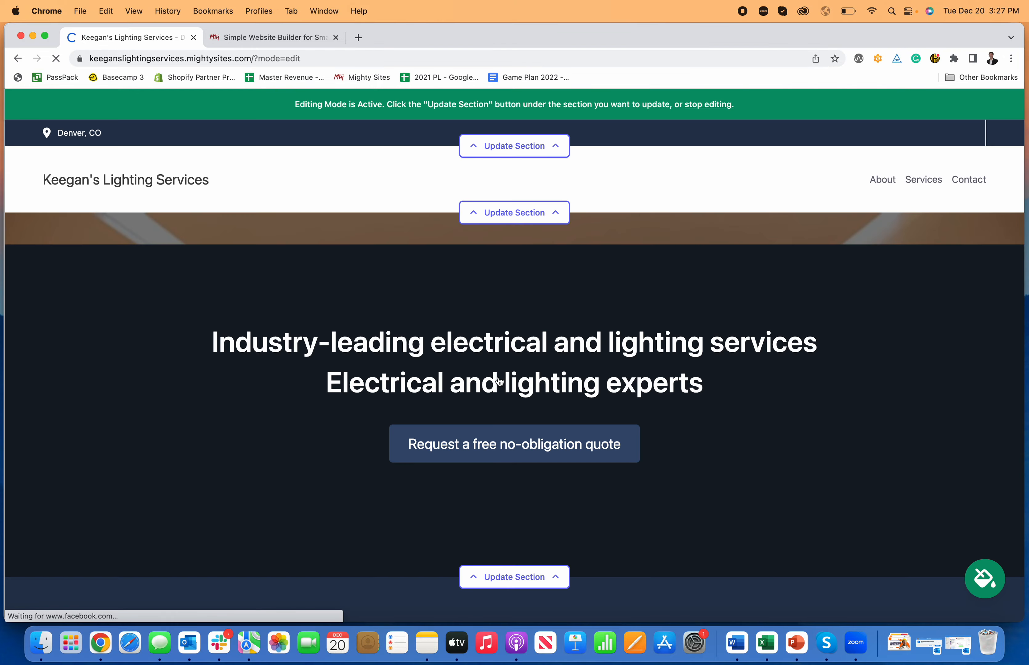
Scroll the generated lighting site down to the Get In Touch form and back to the top.
scroll(729, 354, down, 12)
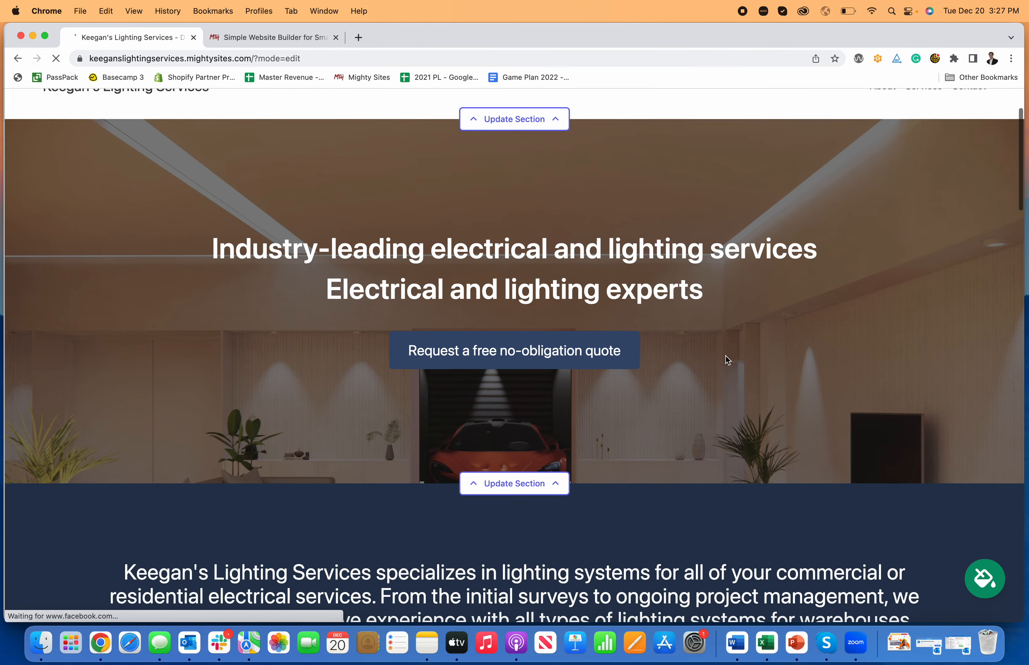
scroll(727, 362, down, 13)
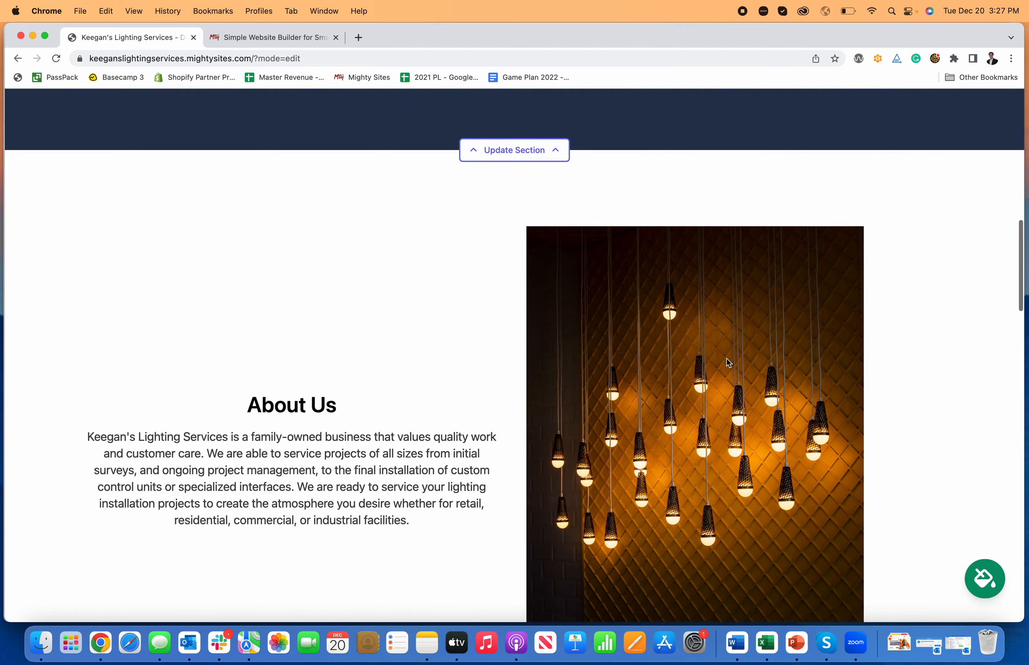
scroll(727, 362, down, 17)
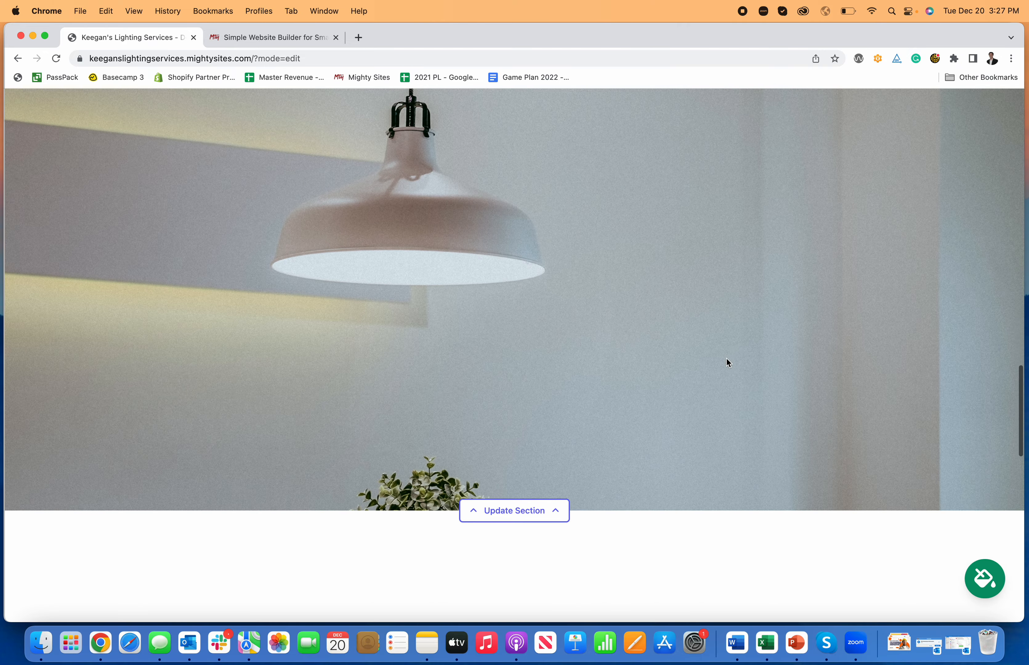
scroll(727, 359, down, 12)
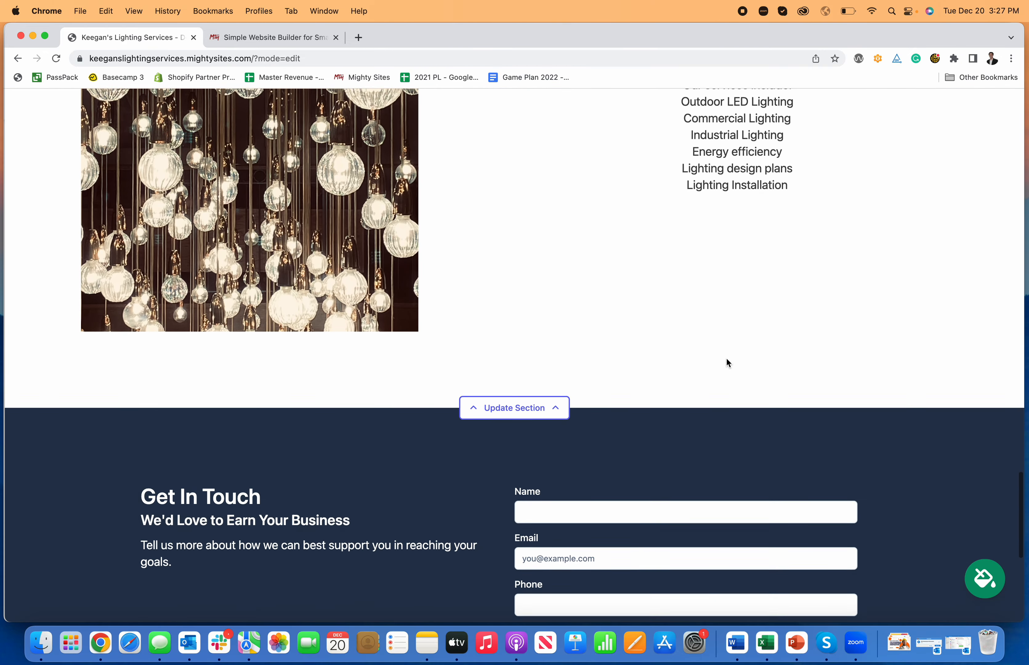
scroll(728, 362, up, 20)
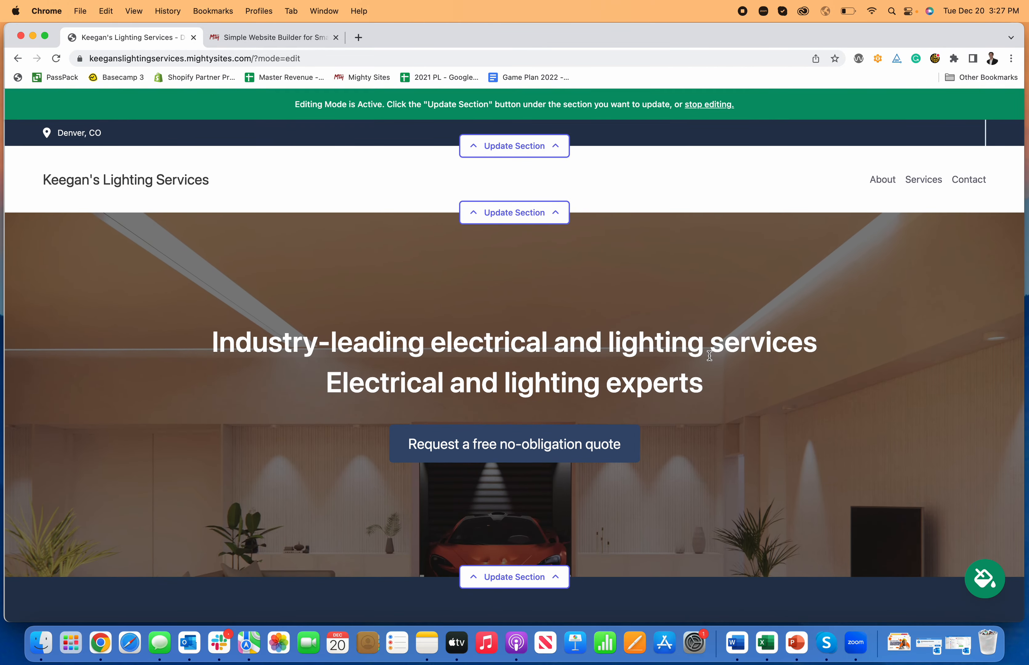
scroll(590, 337, down, 11)
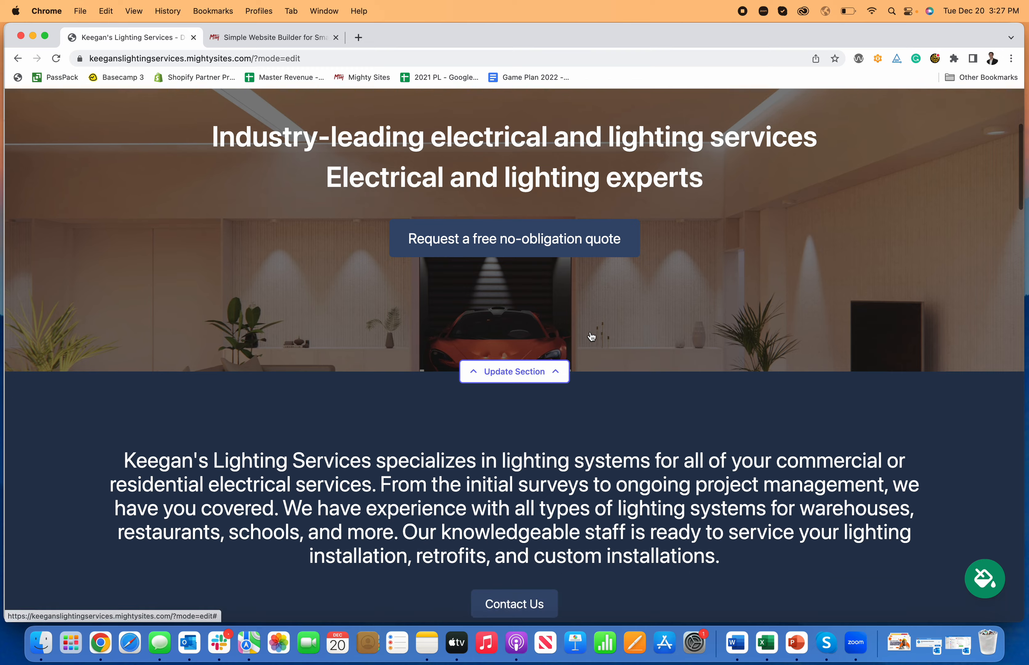
scroll(591, 336, down, 20)
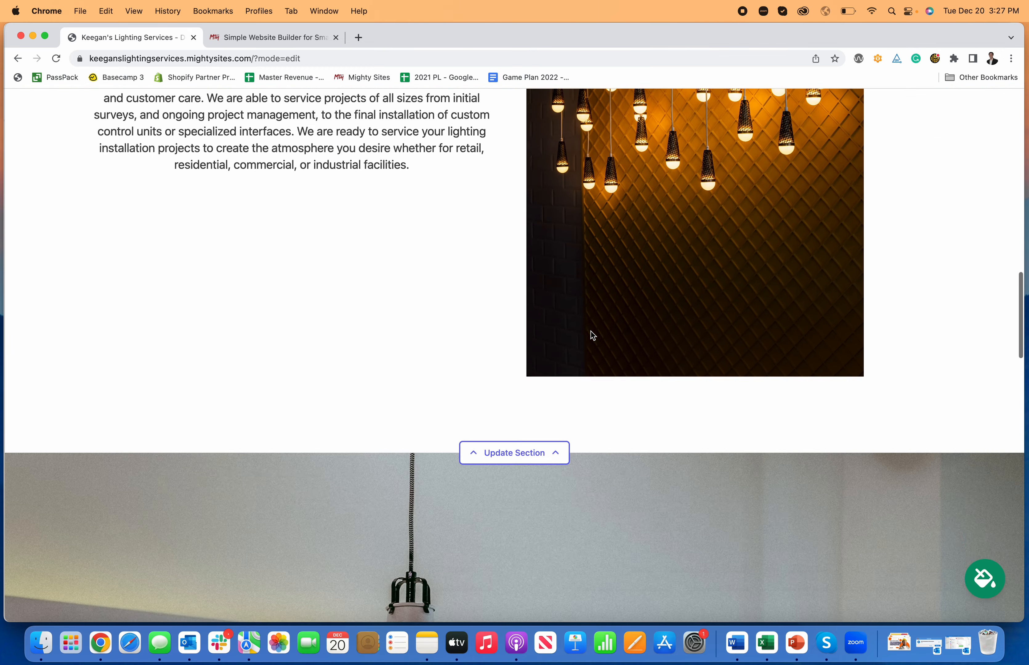
scroll(591, 336, down, 15)
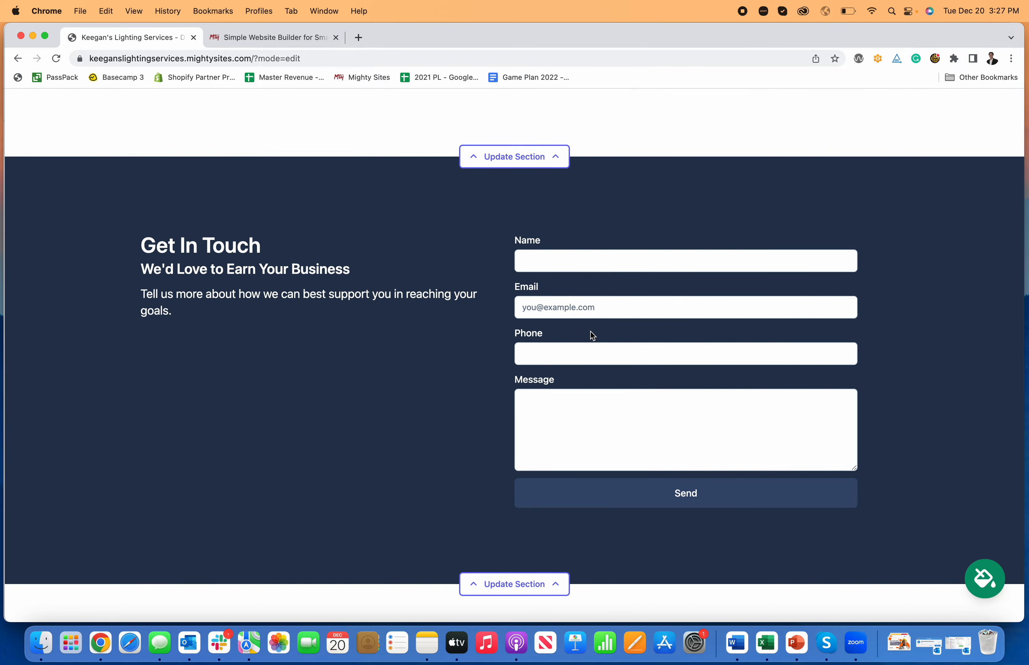
scroll(591, 335, up, 20)
scroll(591, 331, up, 5)
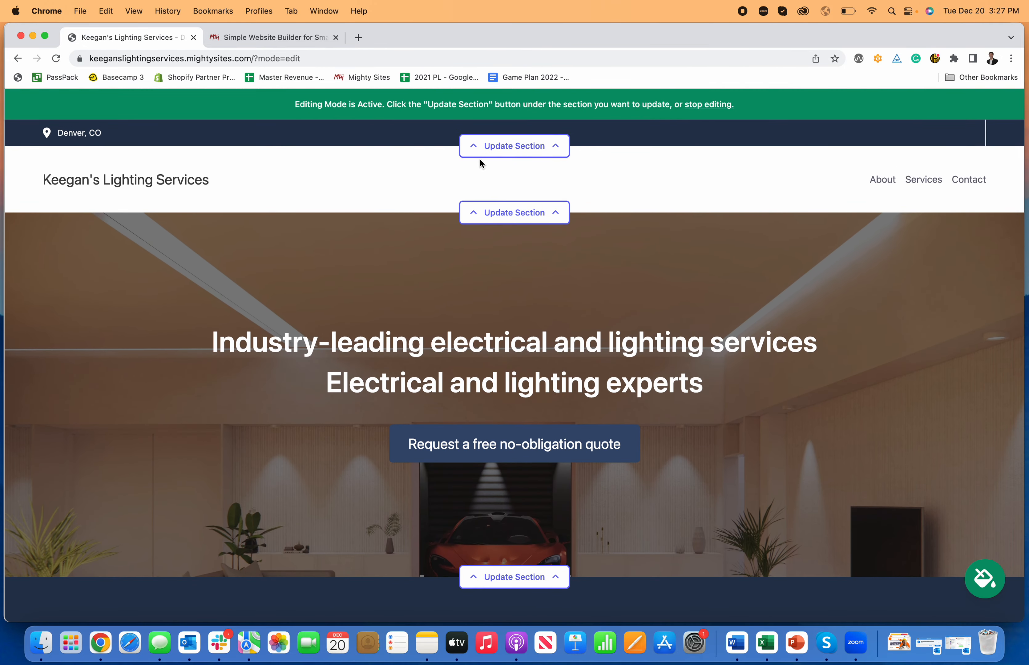
Enter the organization e-mail in the top bar's location details and show it on the site.
click(495, 152)
click(505, 237)
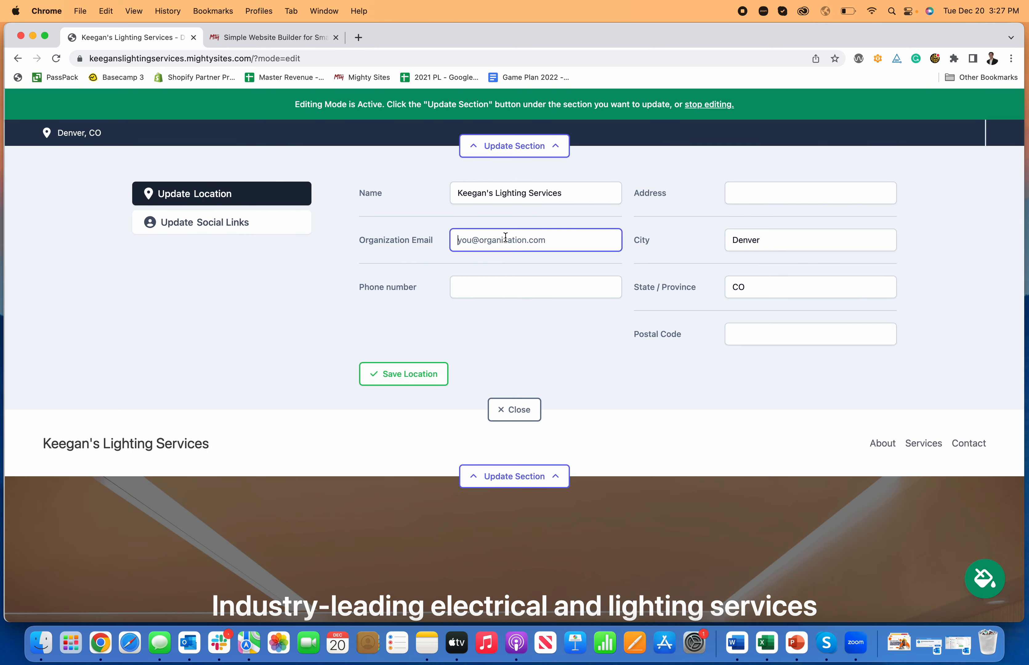
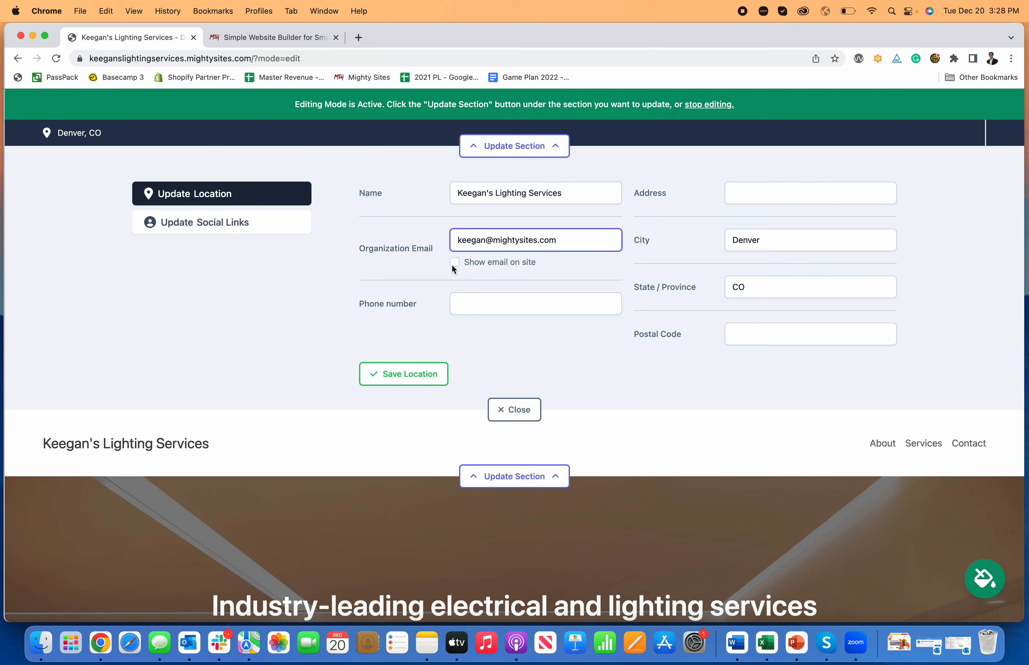
click(454, 263)
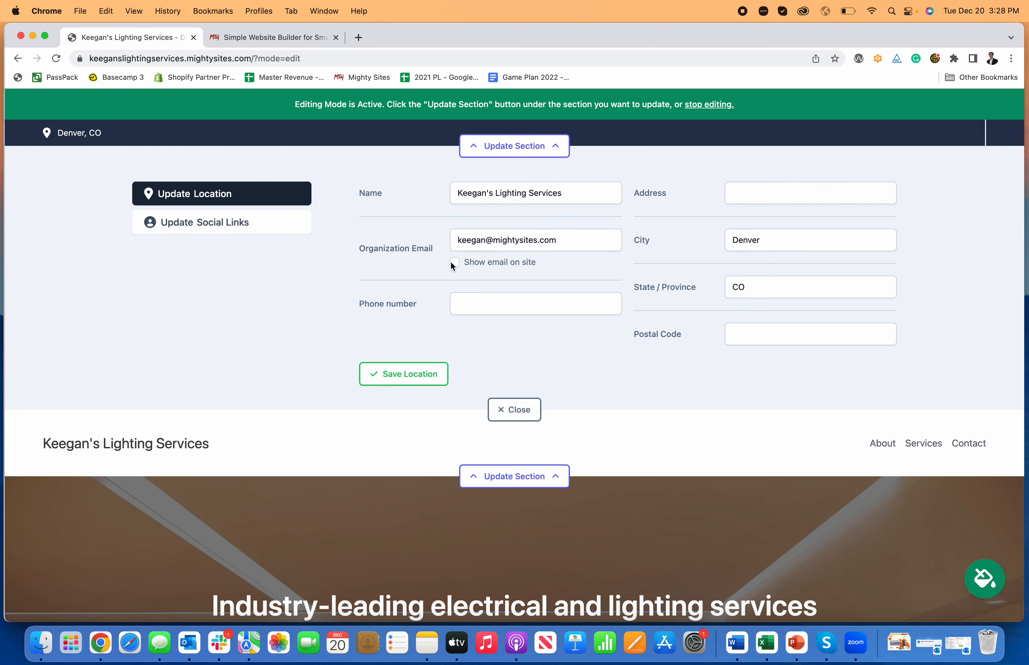
Add the business phone number and save the location details.
click(495, 306)
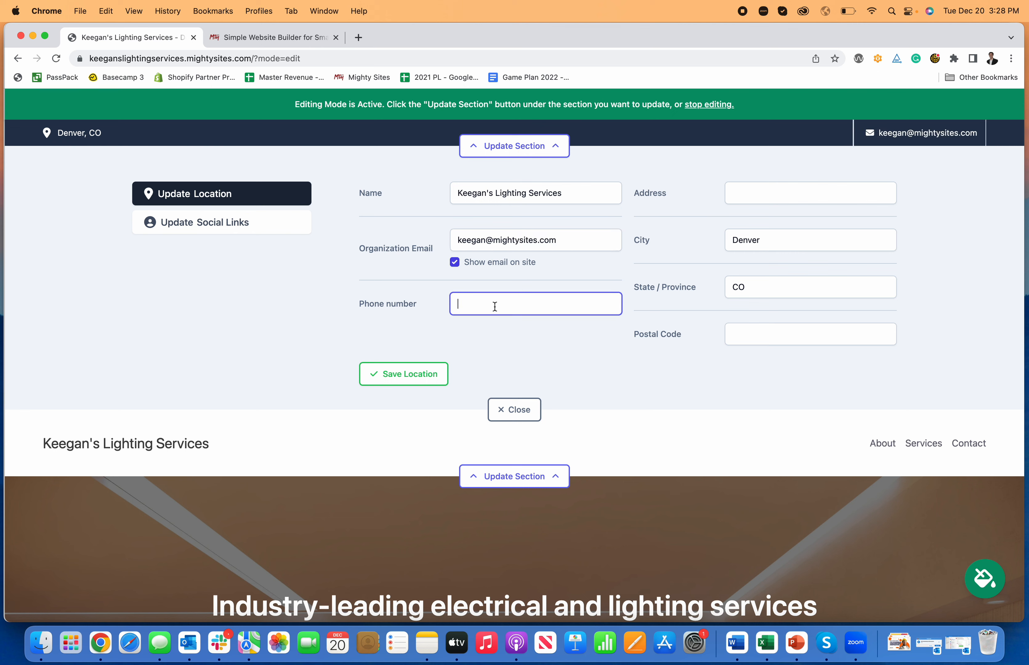
text(777-777-)
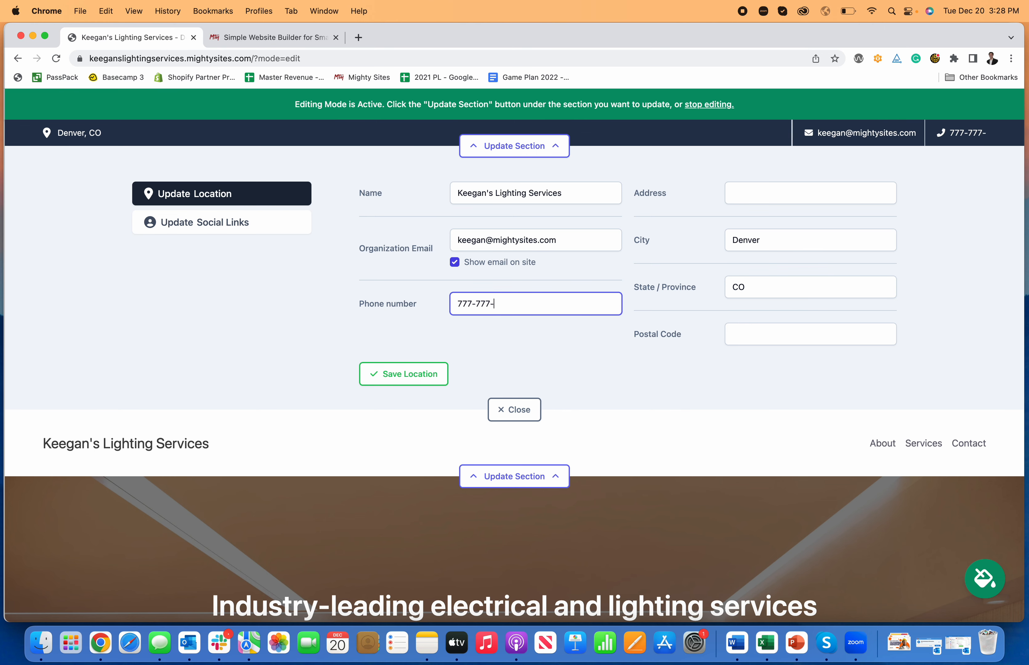
text(7777)
click(426, 376)
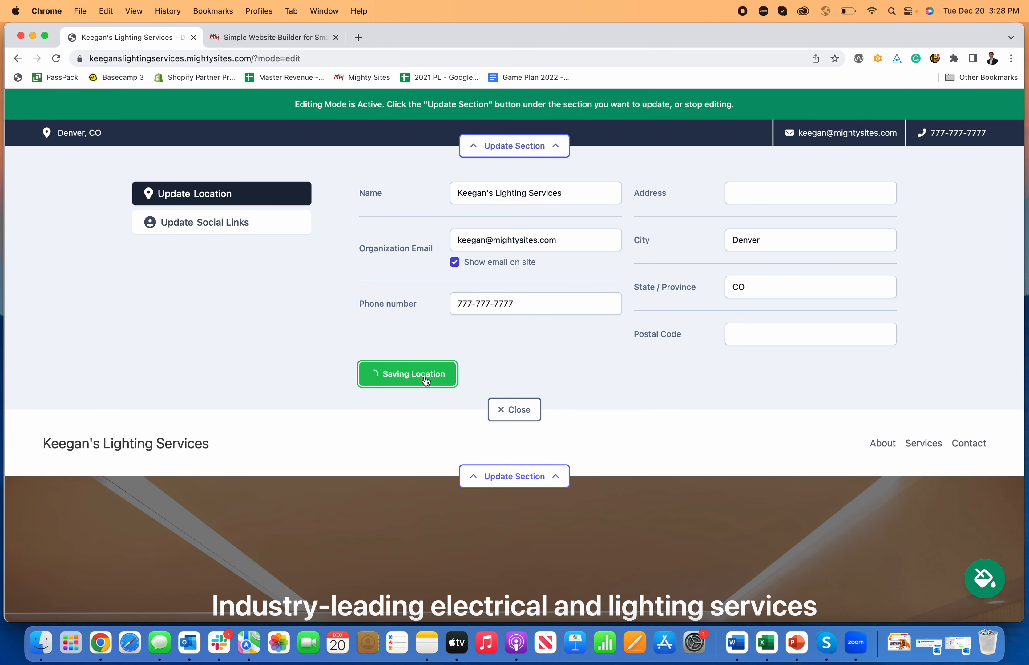
click(241, 227)
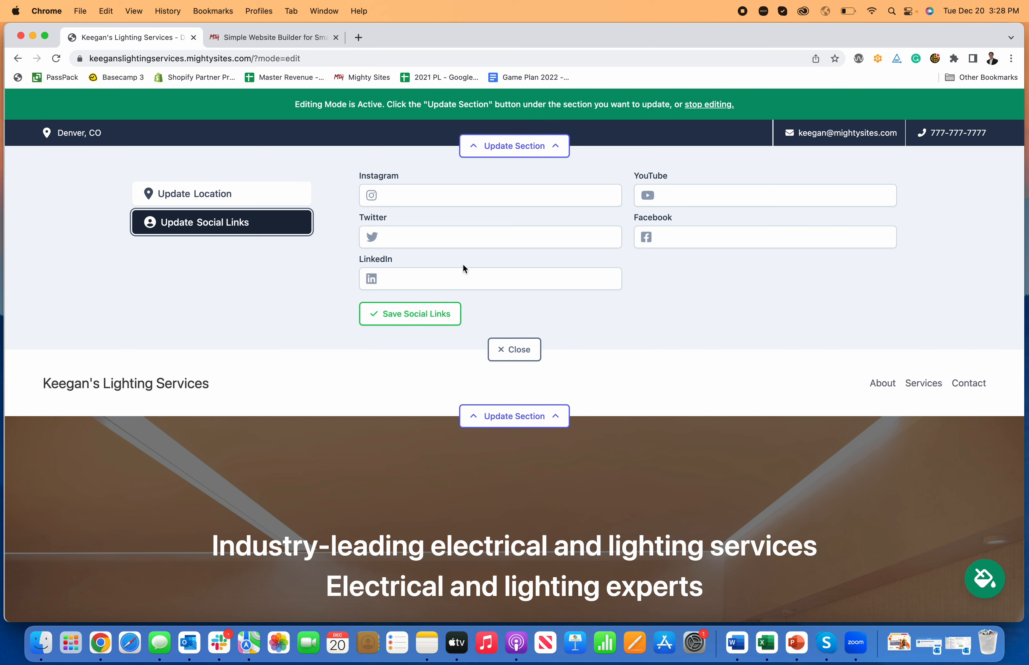
Add the Facebook link Facebook.com/mightysites and save it.
click(685, 232)
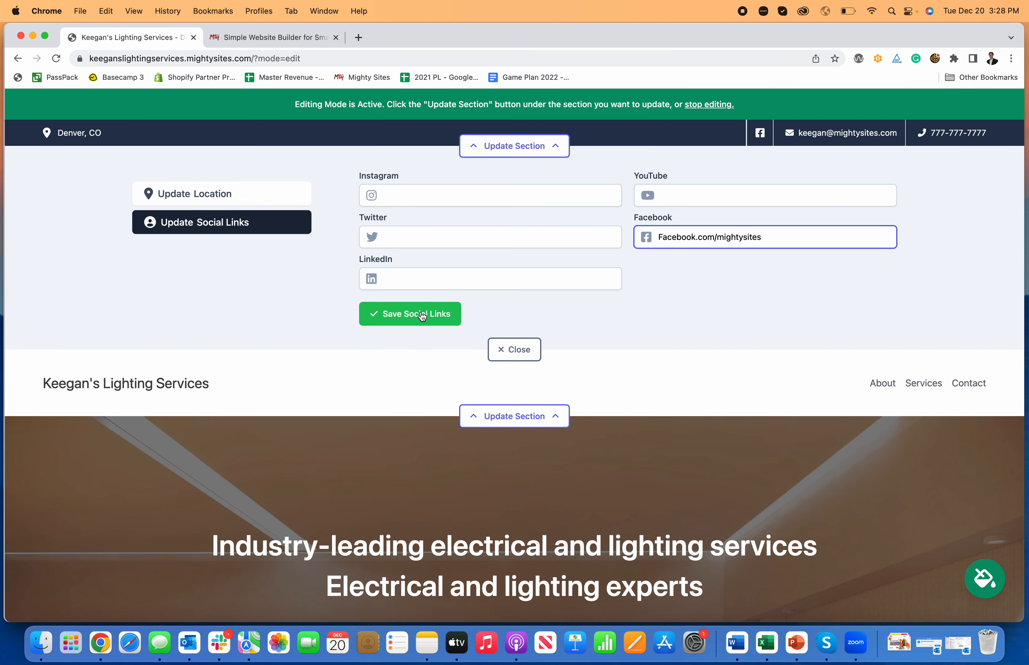
click(410, 313)
click(527, 352)
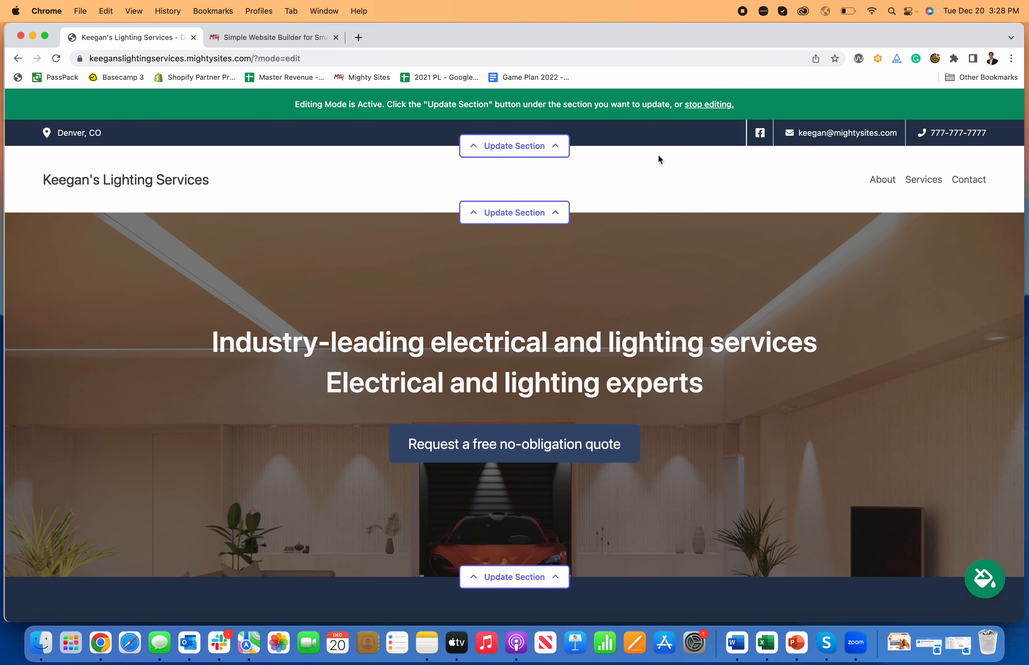
Add the Instagram link instagram.com/mightysitesusa and save it.
click(565, 146)
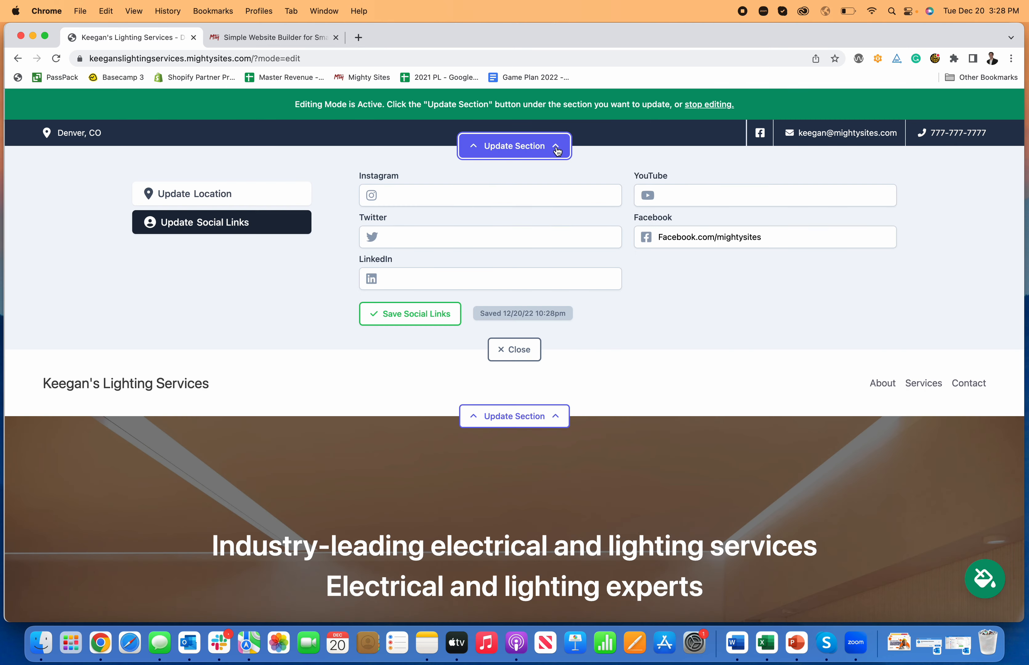
click(410, 194)
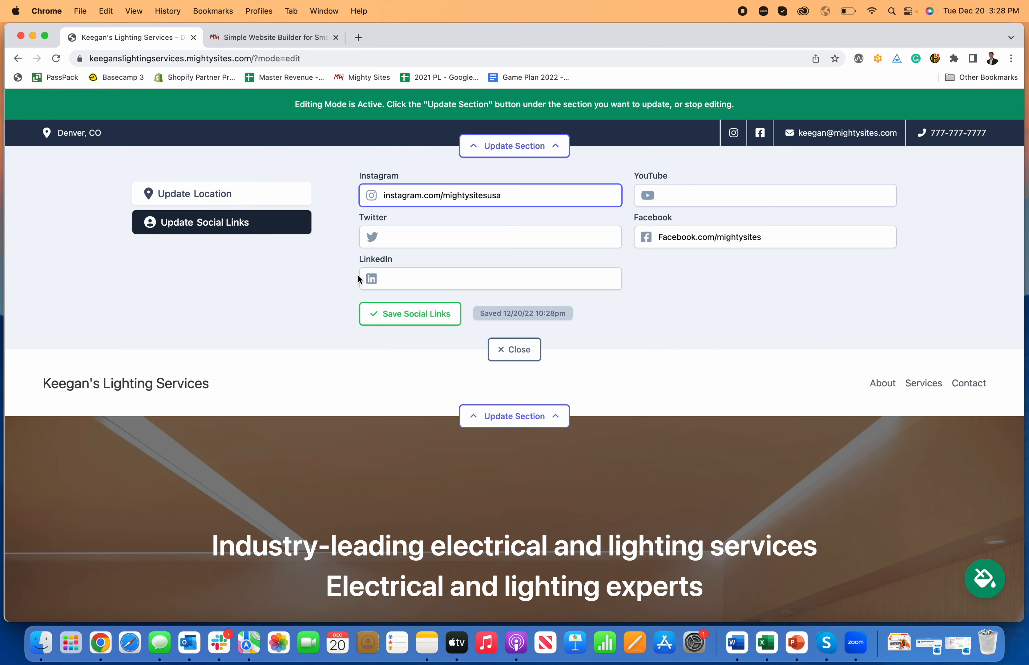
click(410, 313)
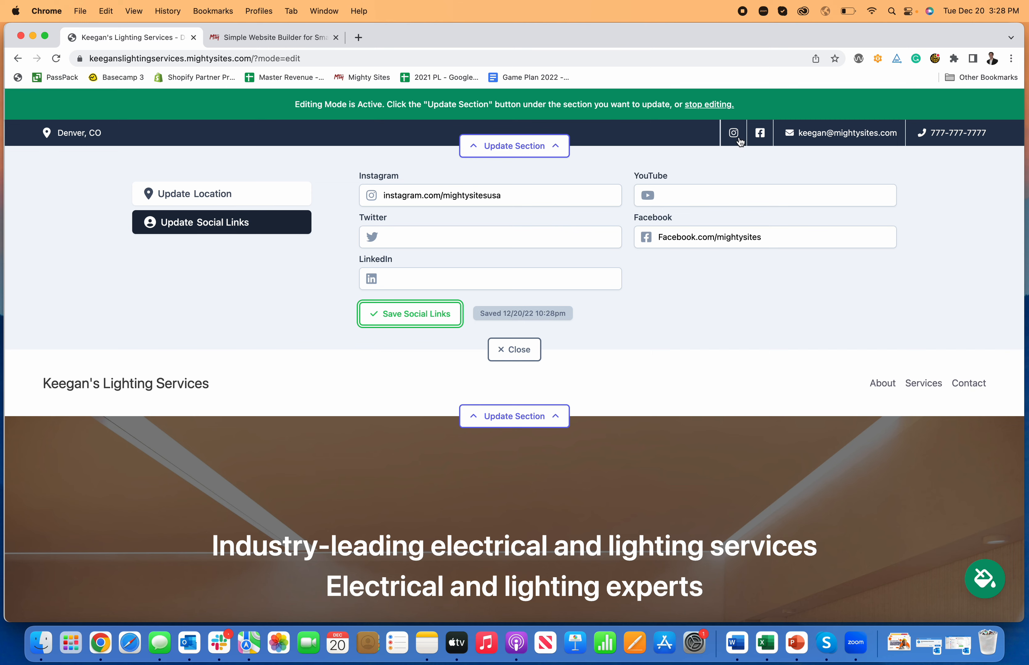
click(514, 146)
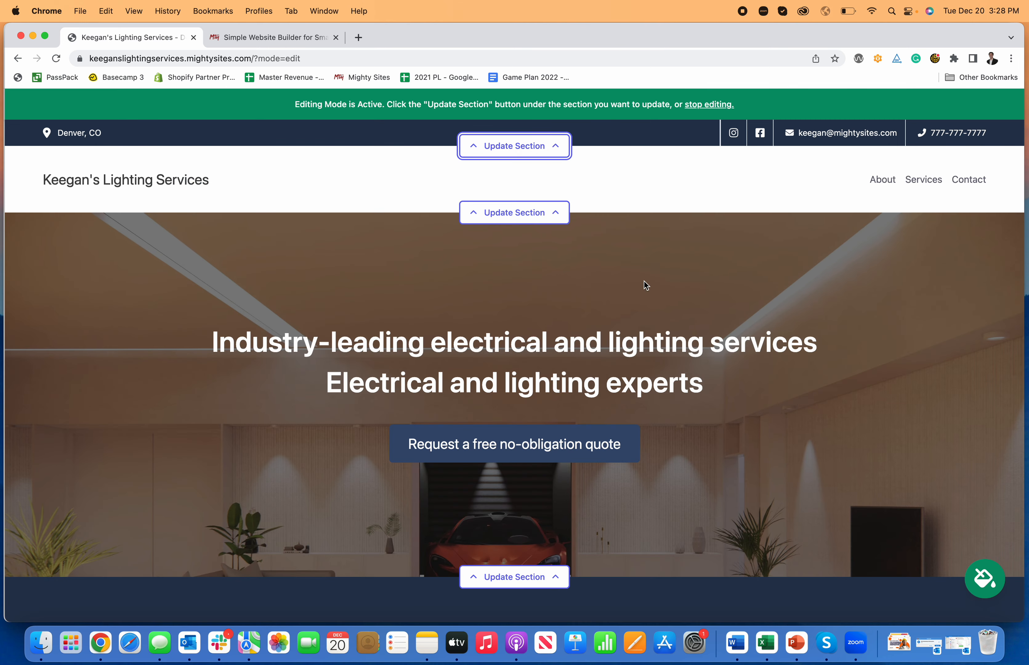
Preview the first set of colour themes, including blue, dark green and maroon.
scroll(645, 285, down, 3)
click(990, 577)
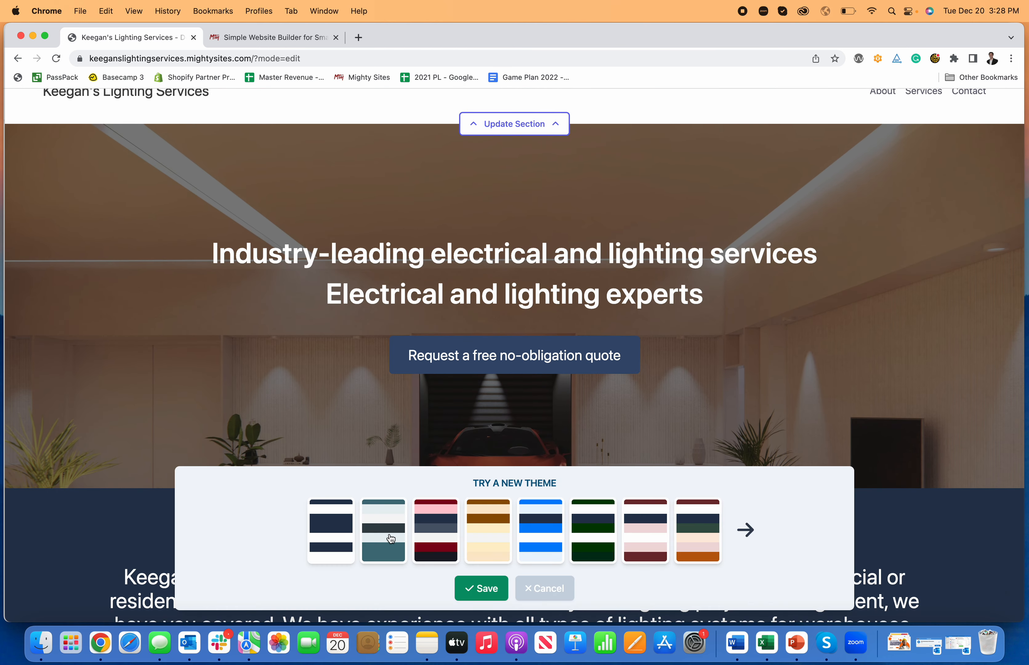
click(421, 534)
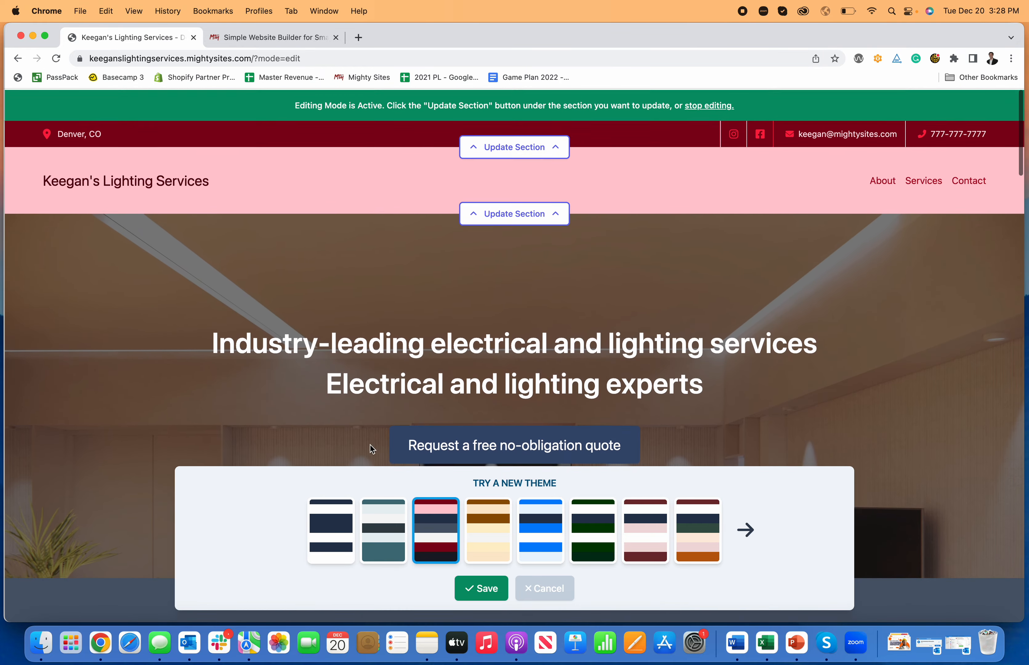
click(371, 523)
scroll(361, 400, down, 10)
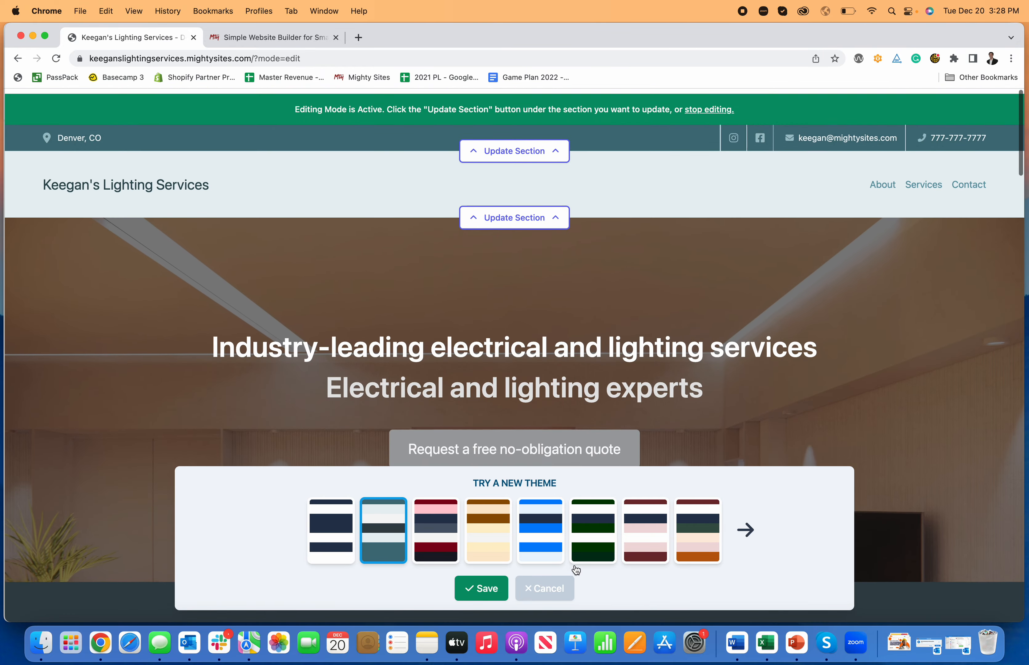
click(541, 534)
click(593, 534)
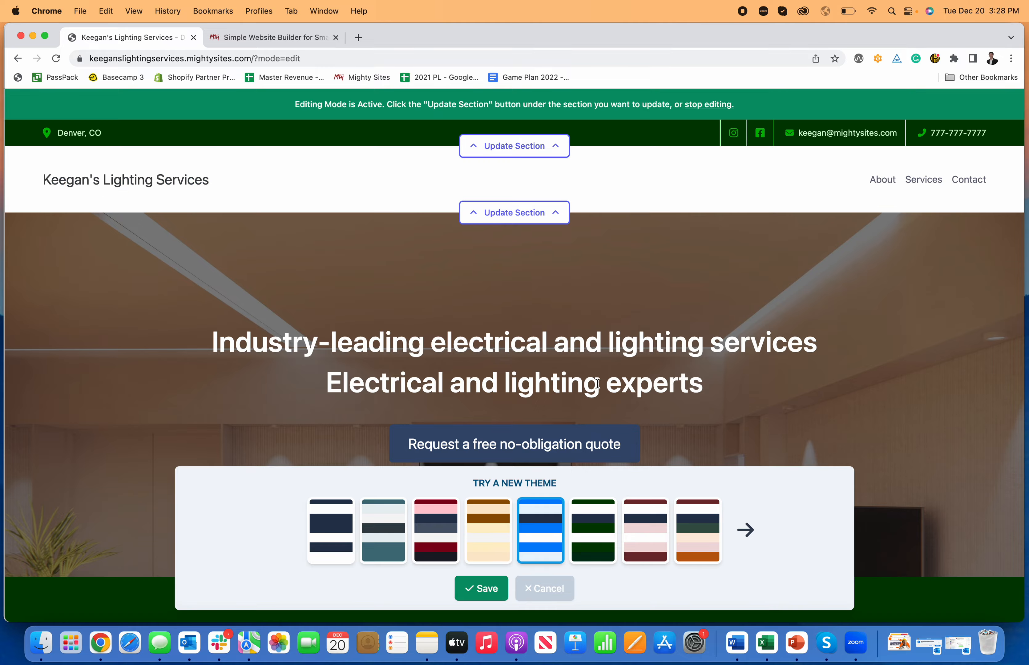
scroll(602, 378, down, 4)
scroll(602, 378, down, 5)
click(645, 531)
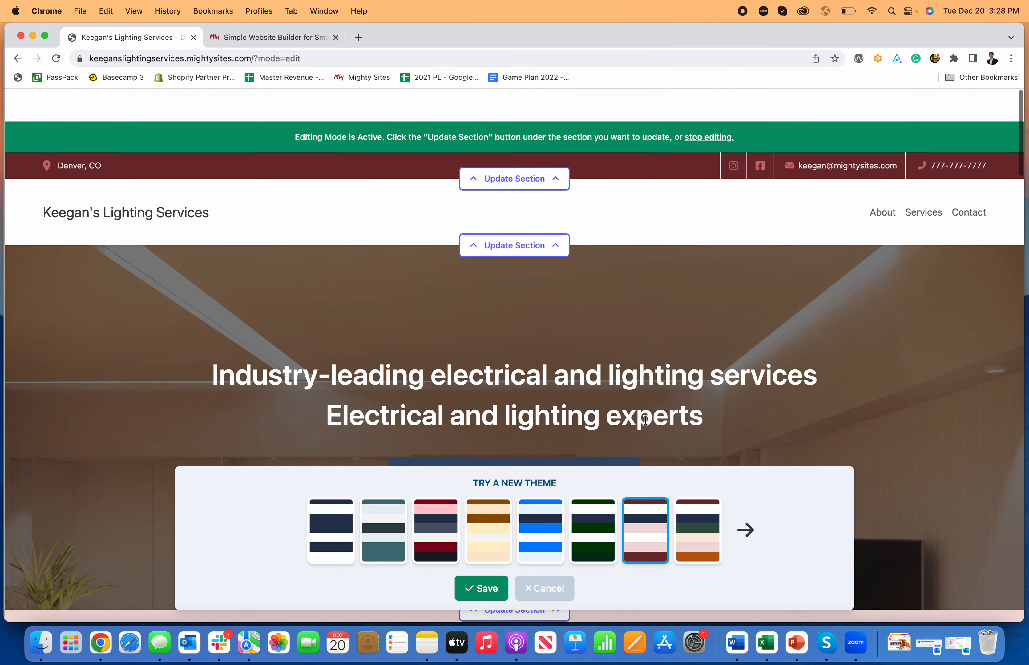
click(699, 536)
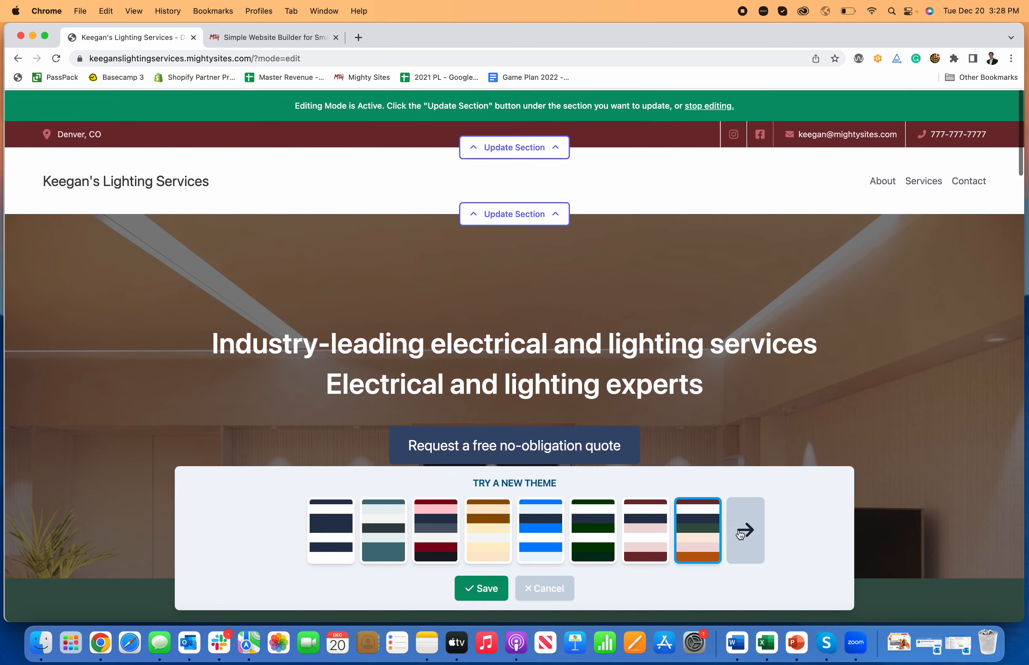
Browse the further theme sets and save the olive and beige theme for the site.
click(745, 529)
click(435, 531)
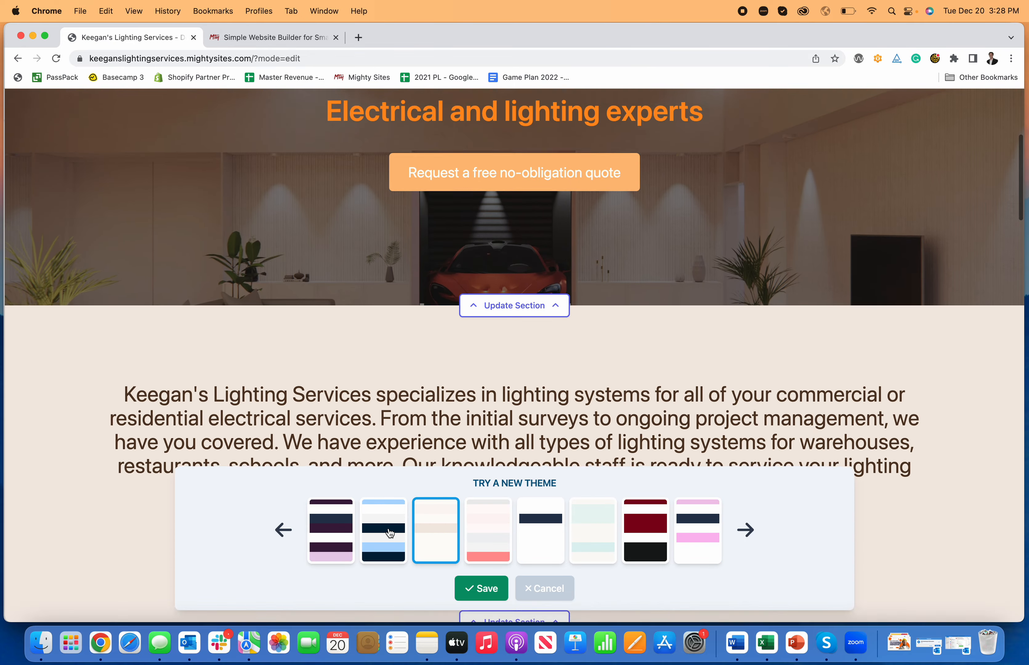
click(386, 531)
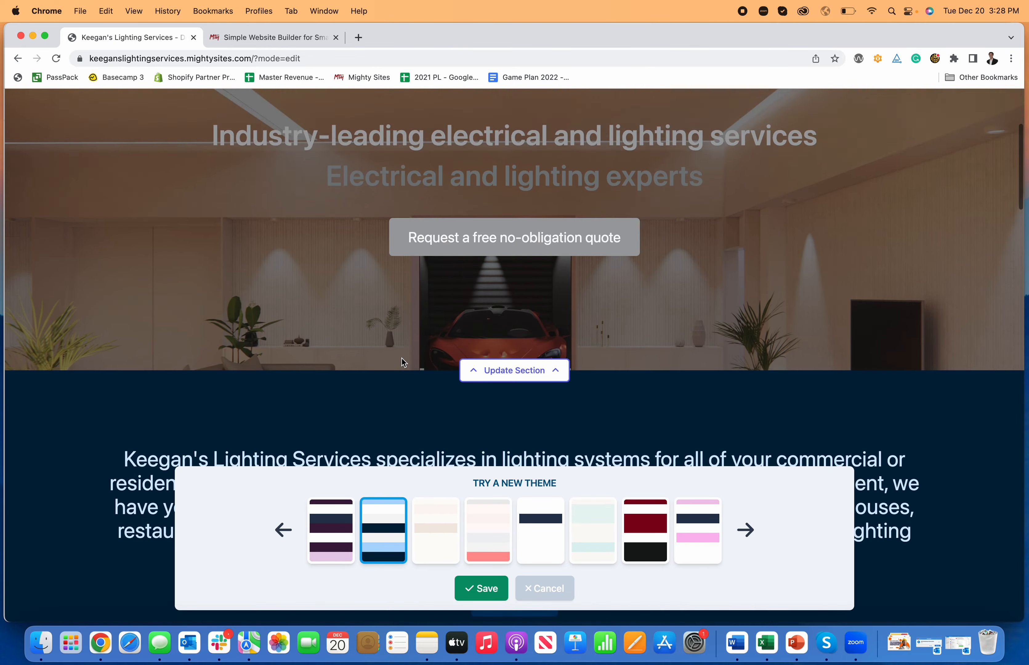
click(522, 507)
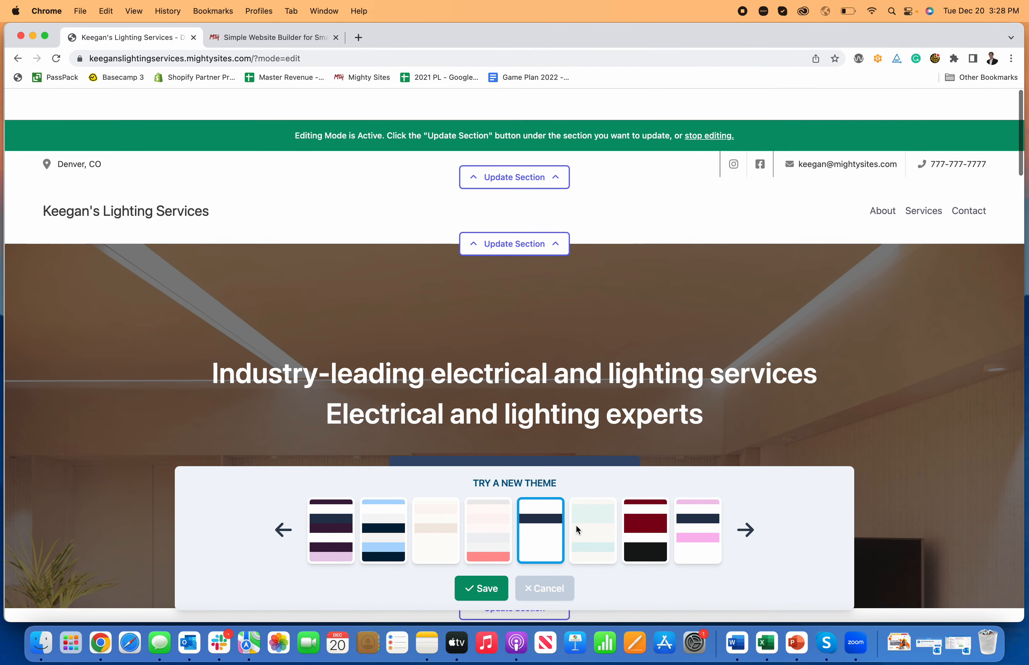
click(575, 524)
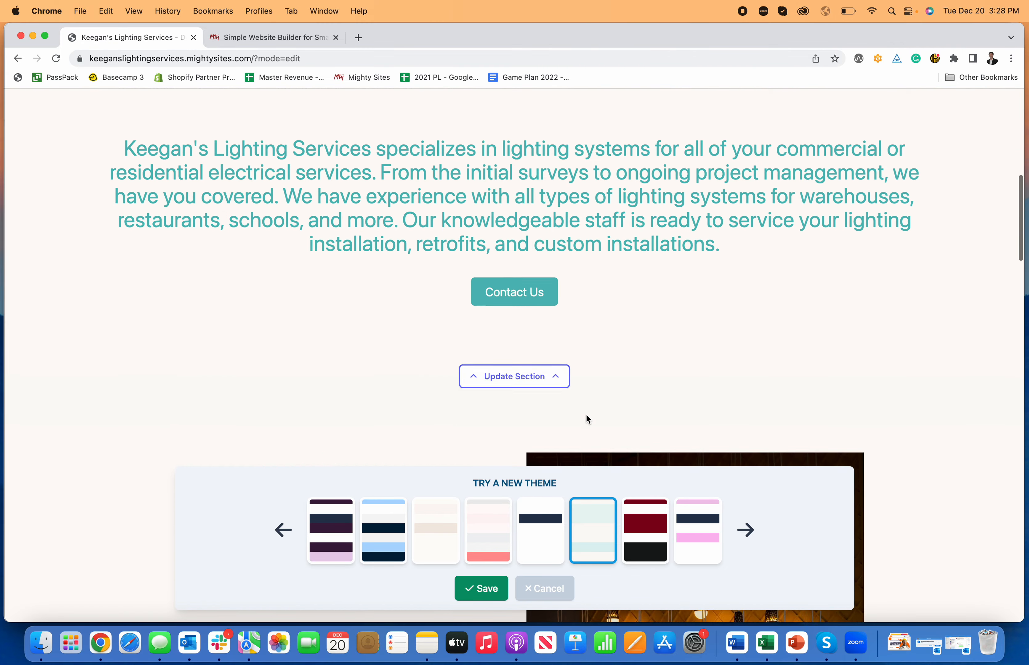
click(658, 525)
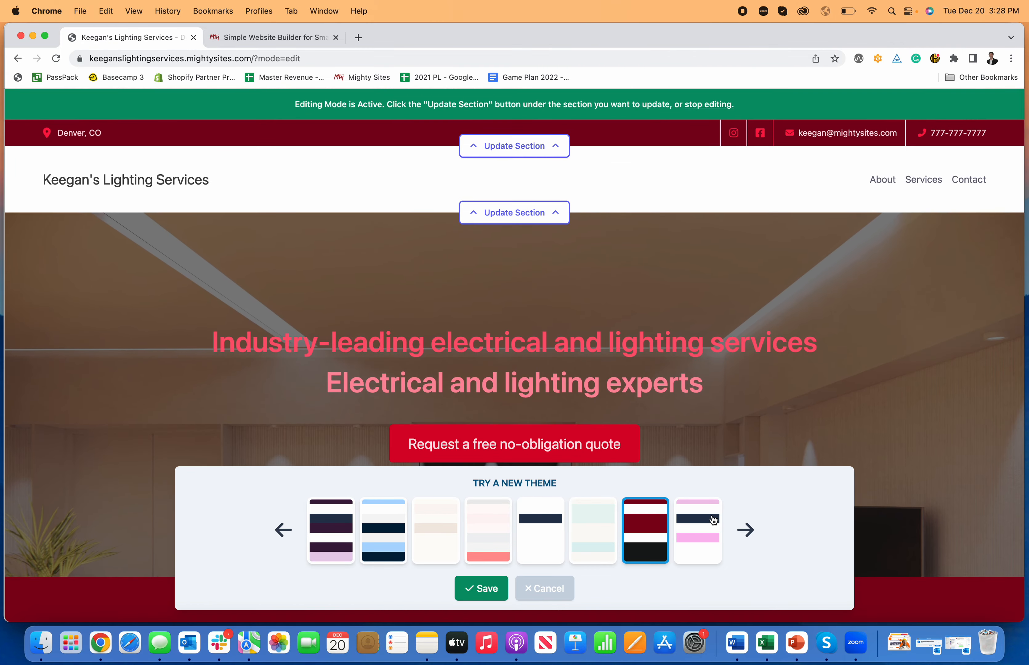
click(697, 529)
click(748, 529)
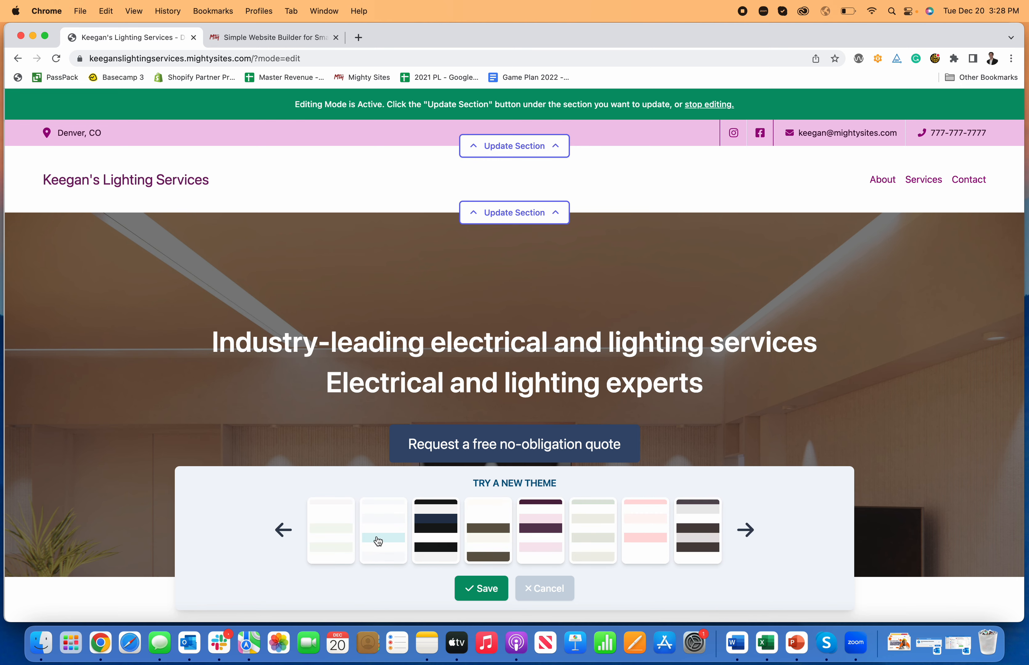
click(378, 540)
click(488, 538)
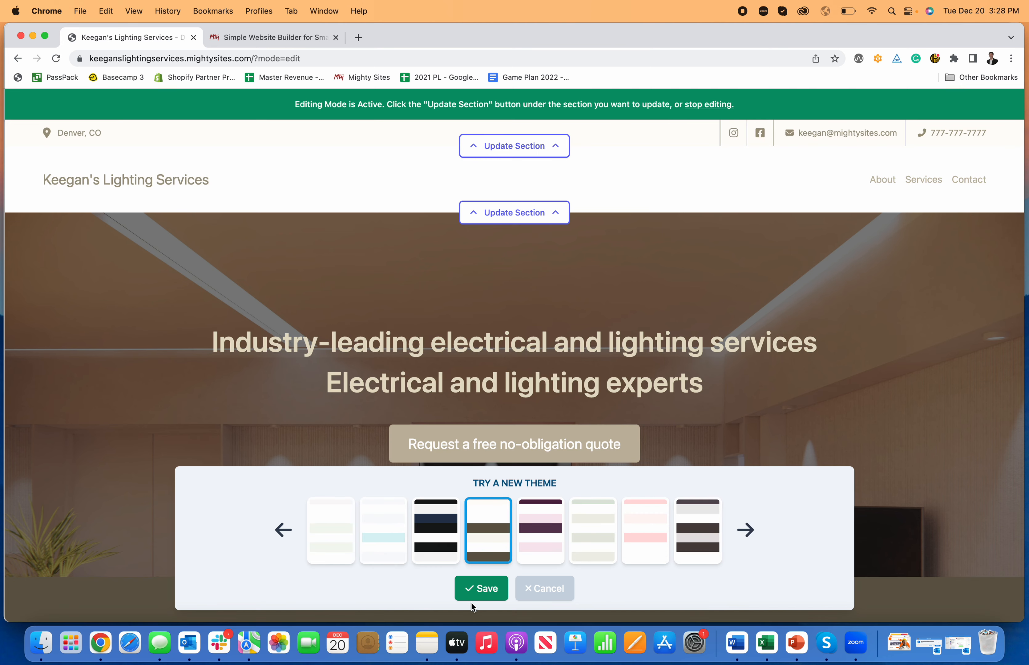
click(475, 593)
scroll(470, 523, down, 15)
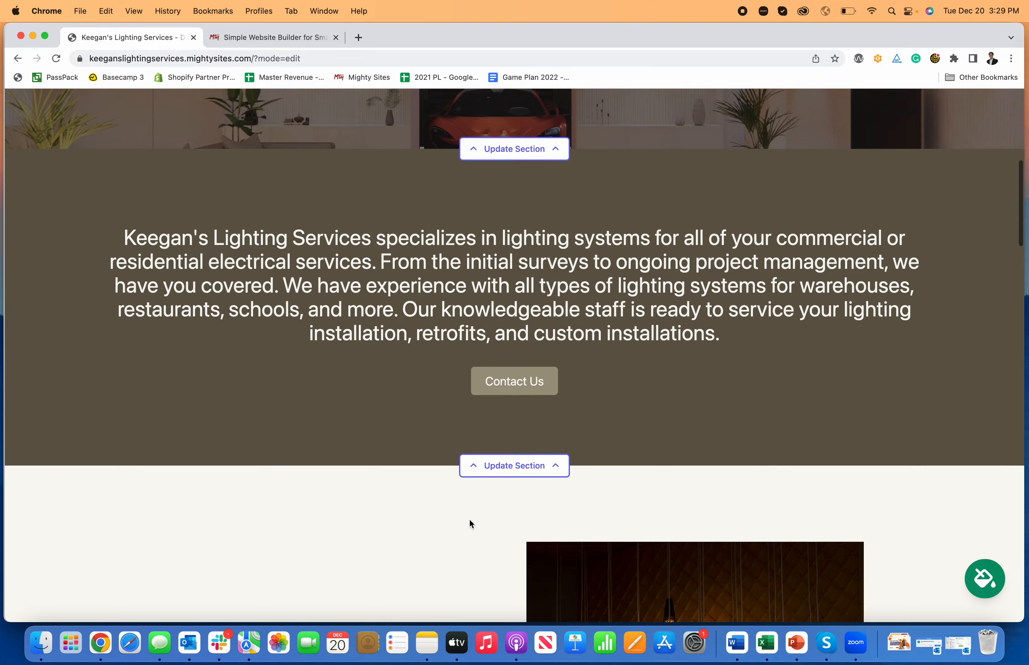
scroll(469, 521, down, 20)
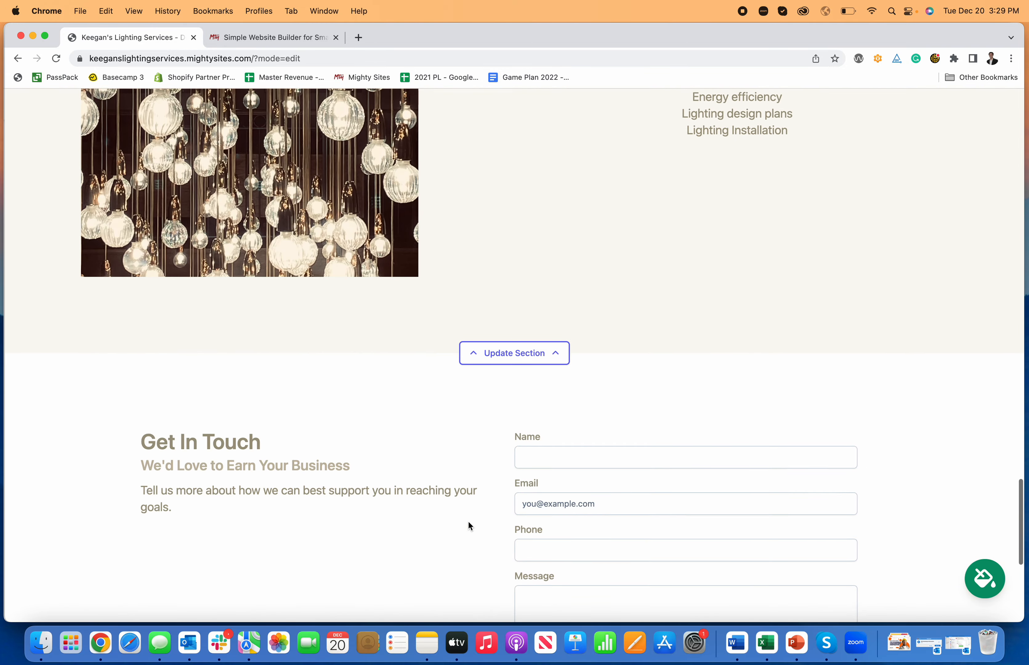
scroll(469, 522, up, 20)
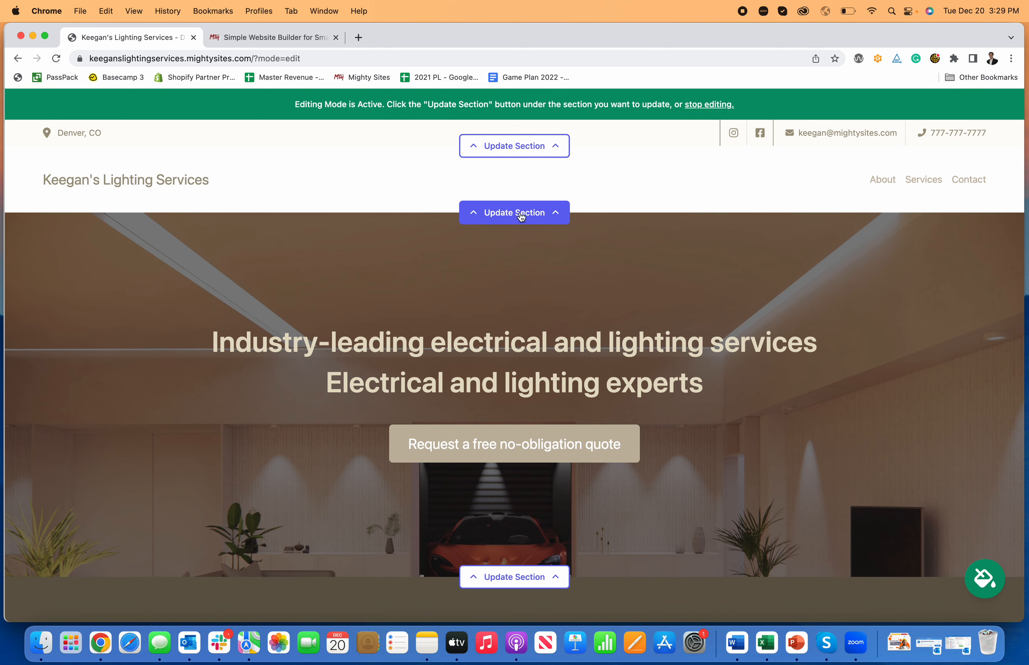
Start a new navigation menu item named 'Nav Item'.
click(524, 224)
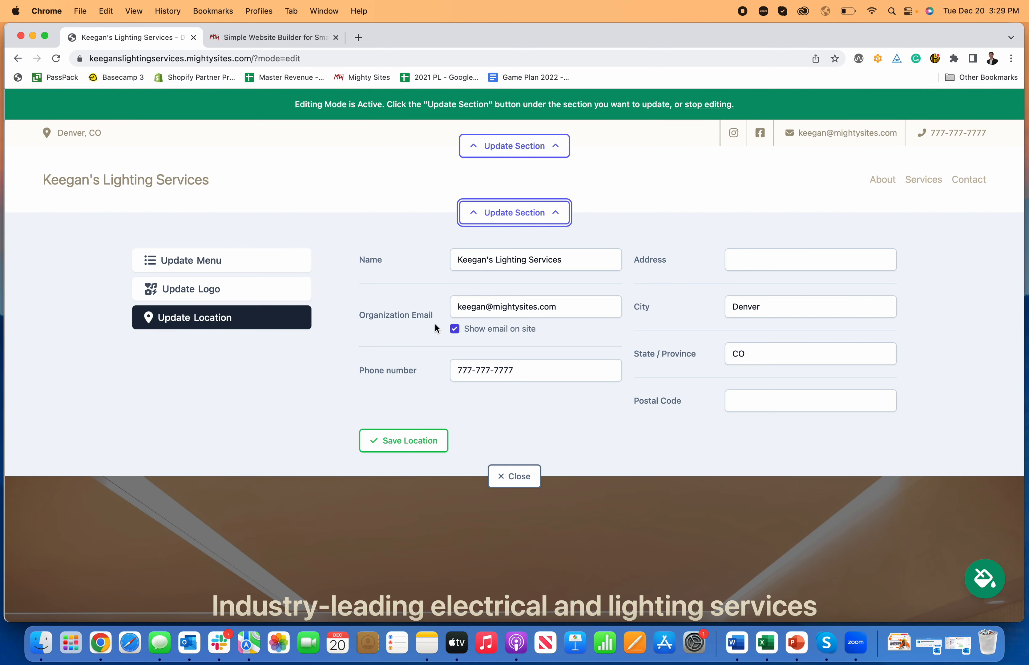
click(266, 274)
click(746, 293)
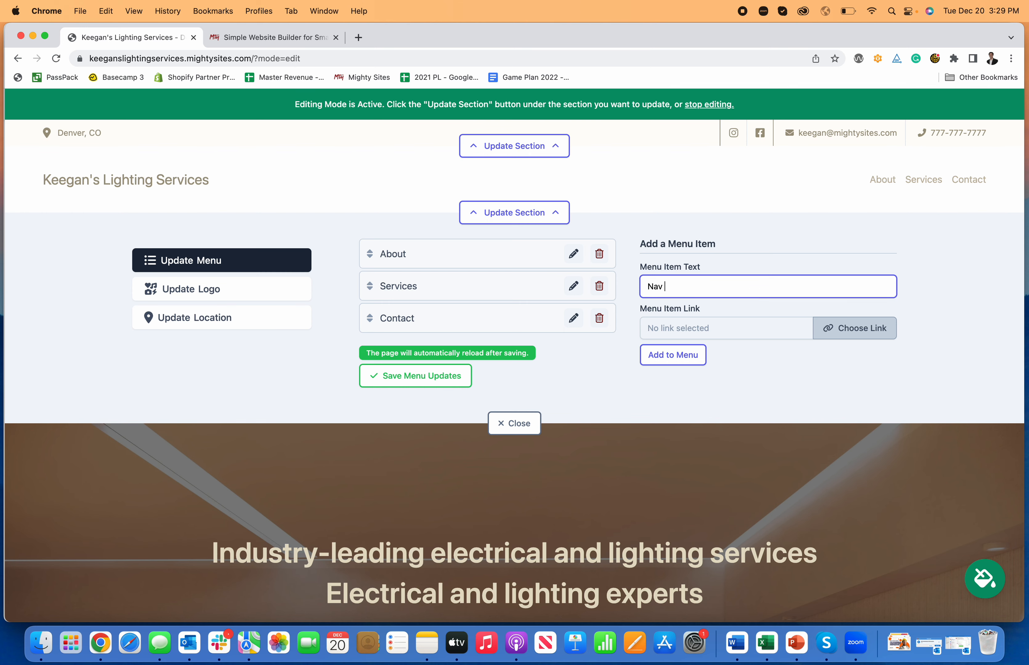
text(Nav Item)
Link Nav Item to the Home: About section, add it to the menu and save.
click(859, 328)
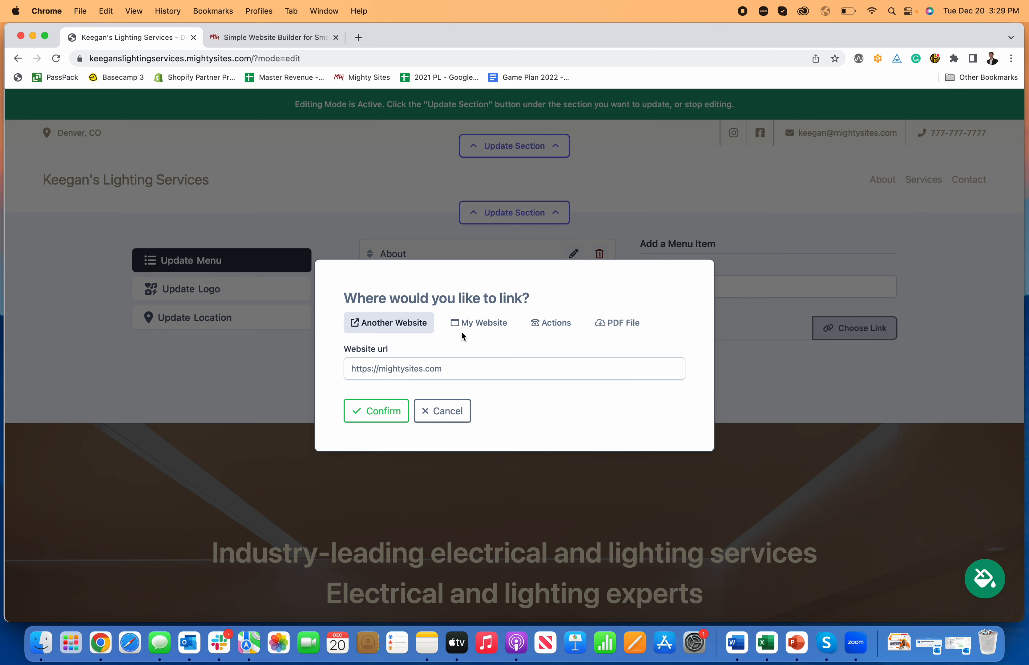
click(475, 325)
click(484, 367)
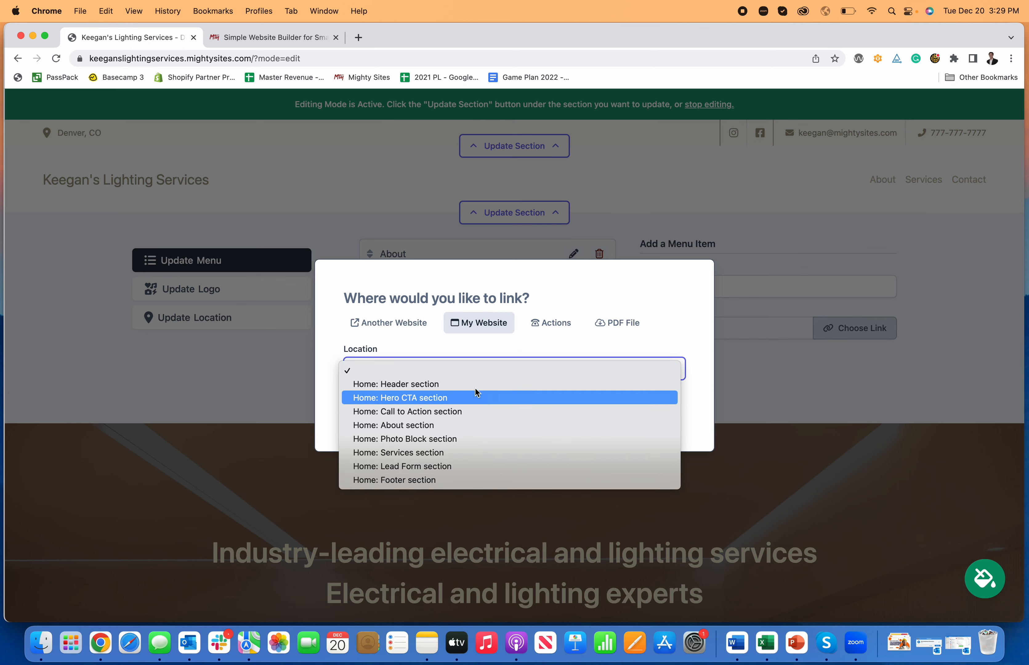
click(465, 425)
click(552, 323)
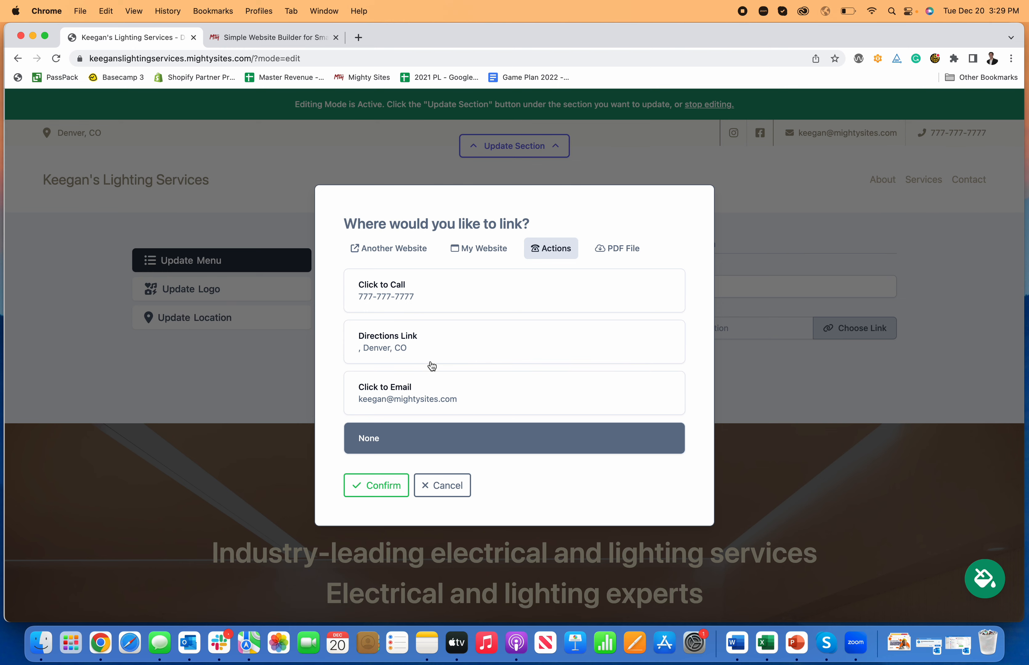
click(611, 255)
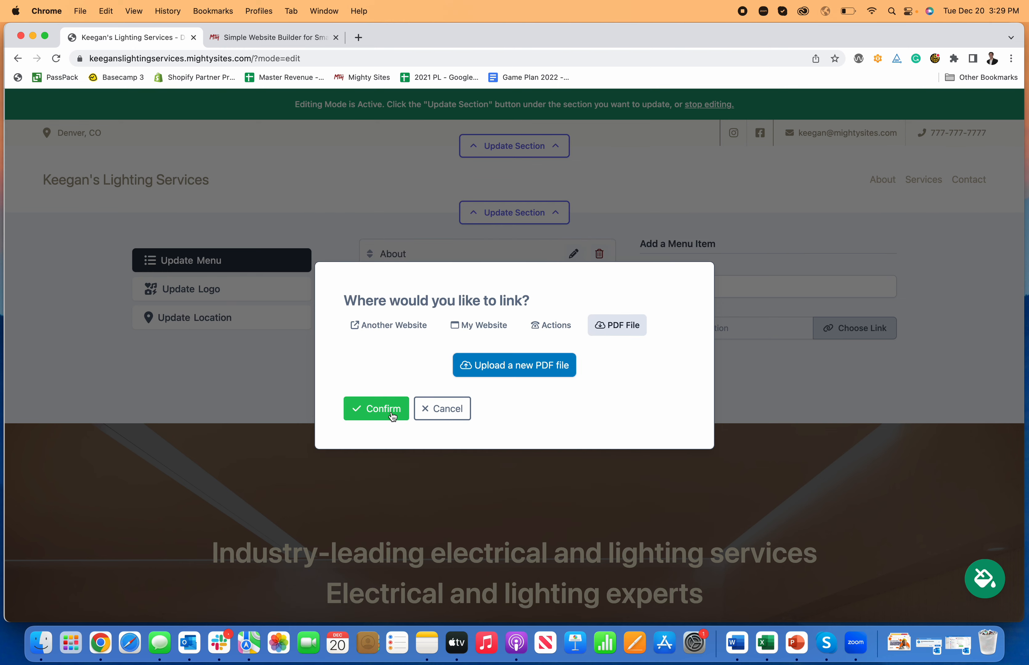
click(383, 410)
click(662, 359)
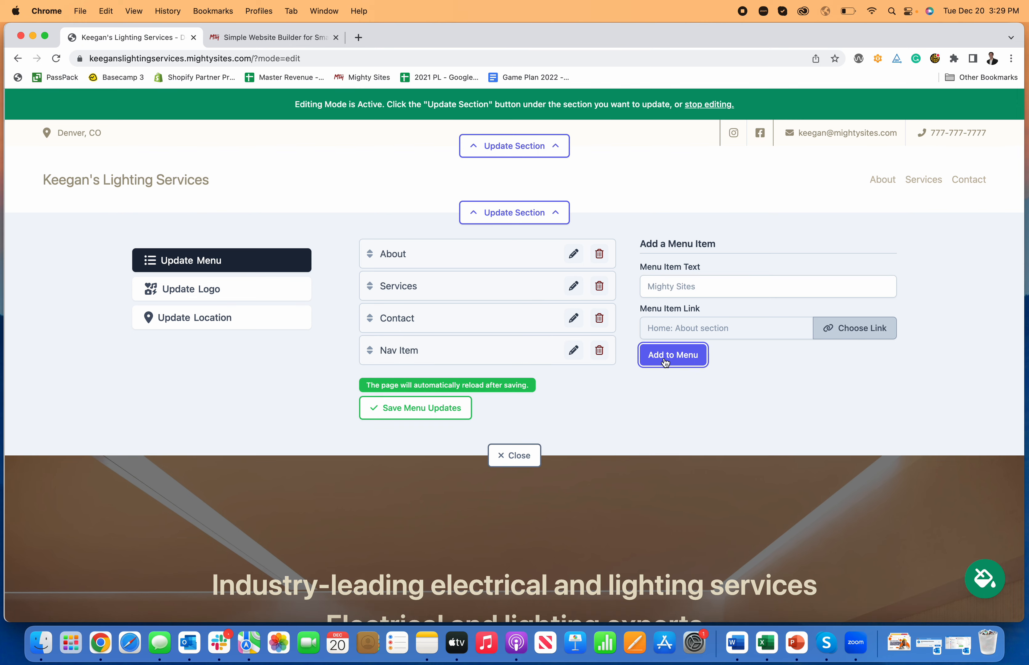
click(441, 413)
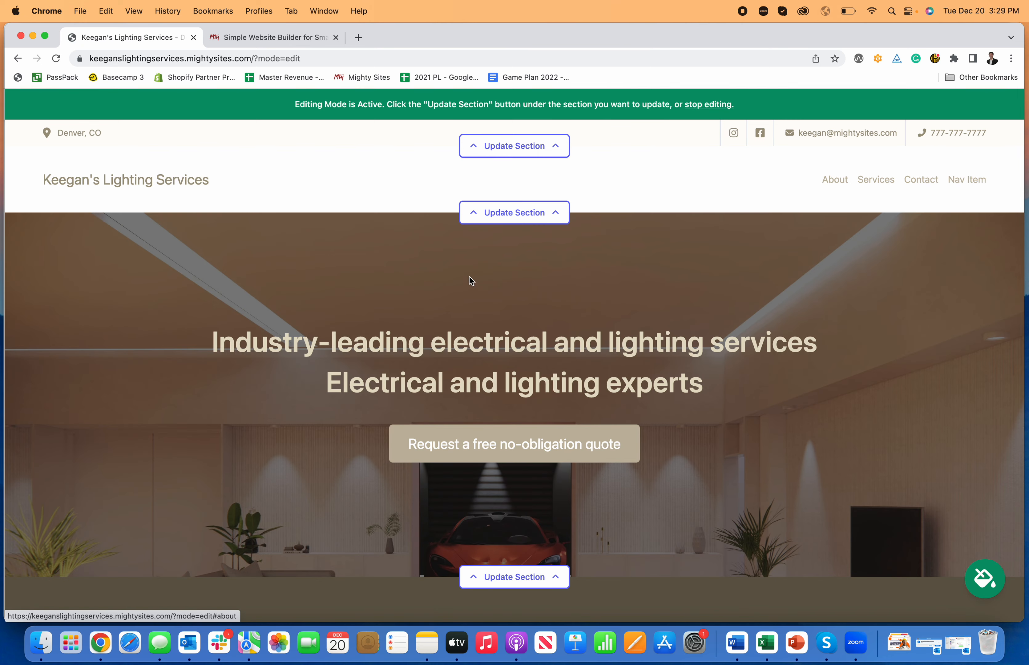
Upload Mighty Sites Logo YouTube.png, found by searching 'logo', as the header logo and save it.
click(500, 215)
click(176, 298)
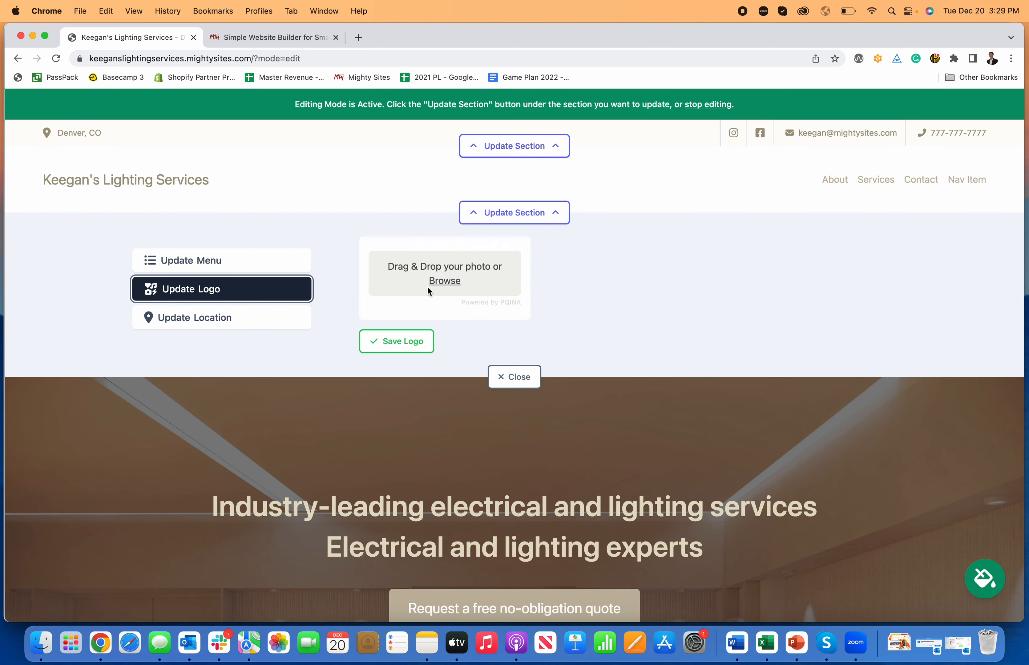
click(444, 281)
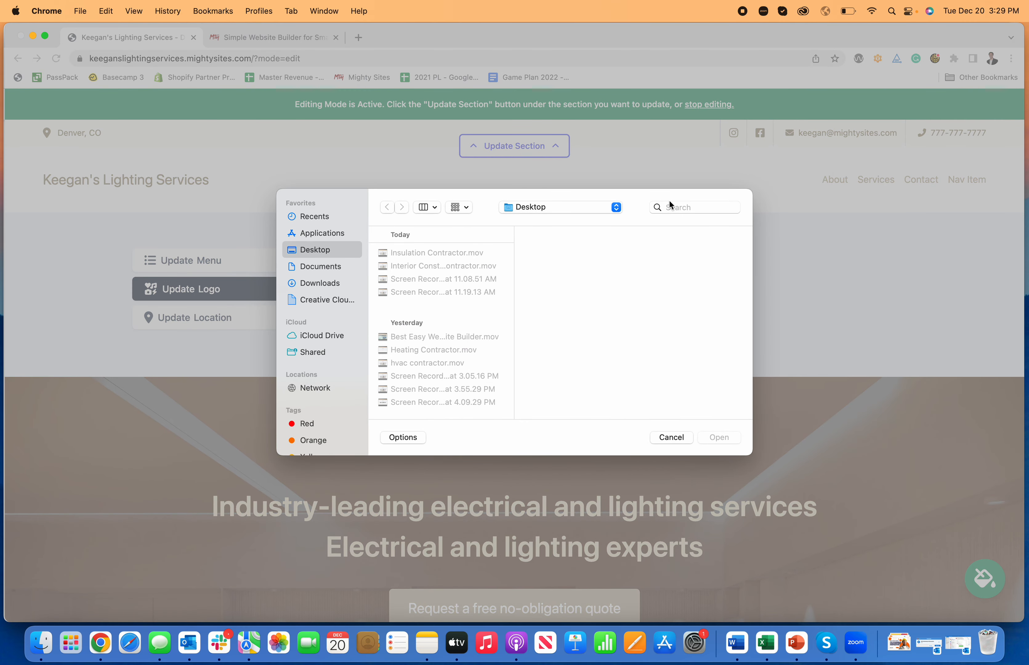
click(671, 206)
text(logo)
key(Return)
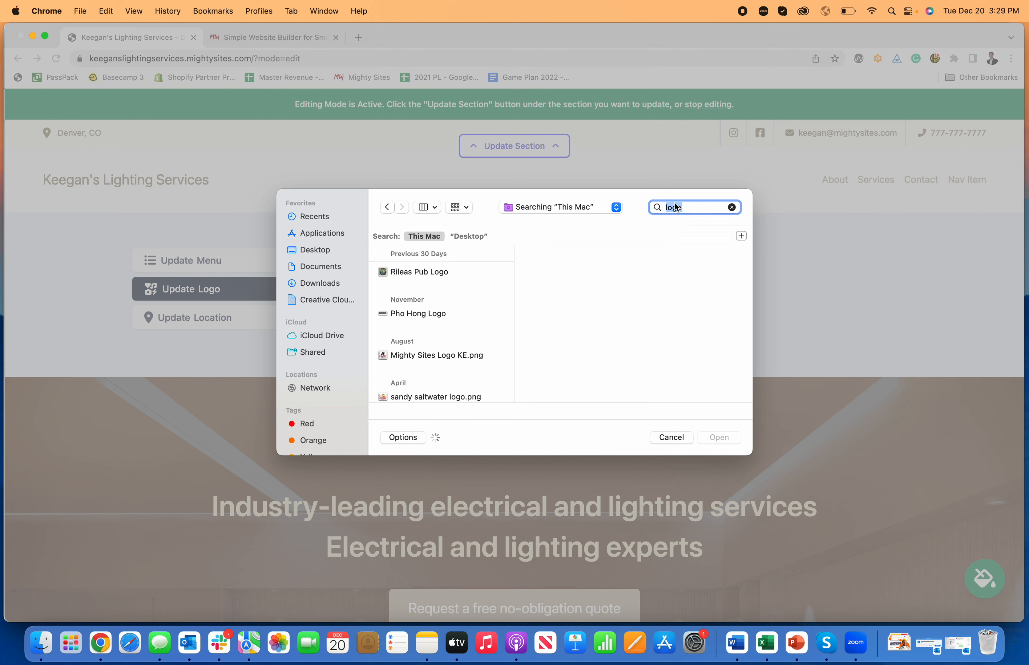
scroll(430, 303, down, 15)
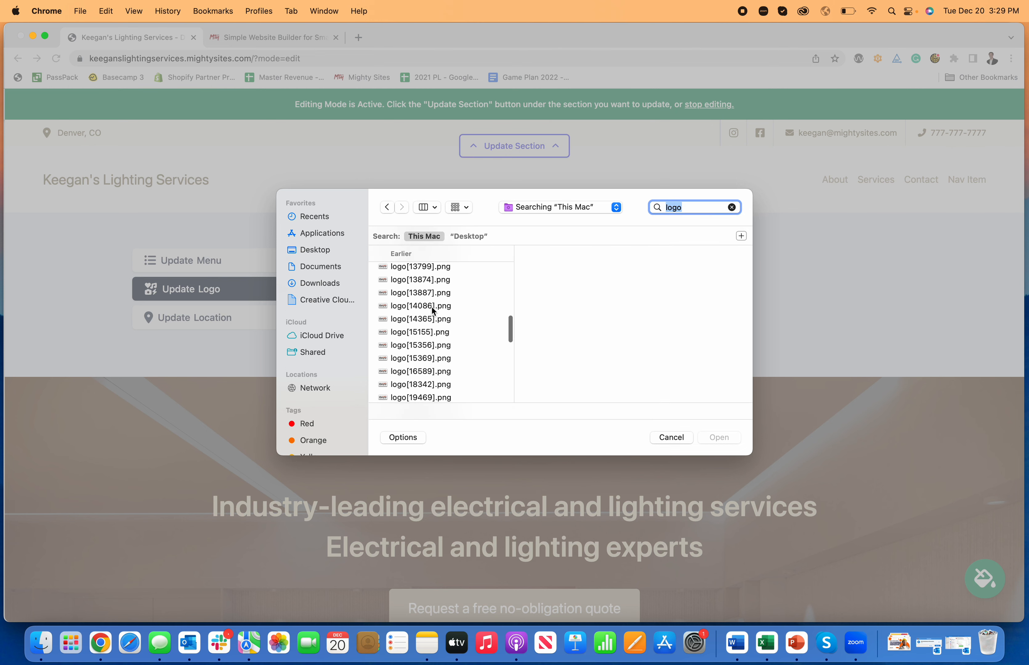
scroll(432, 310, down, 3)
scroll(441, 353, down, 5)
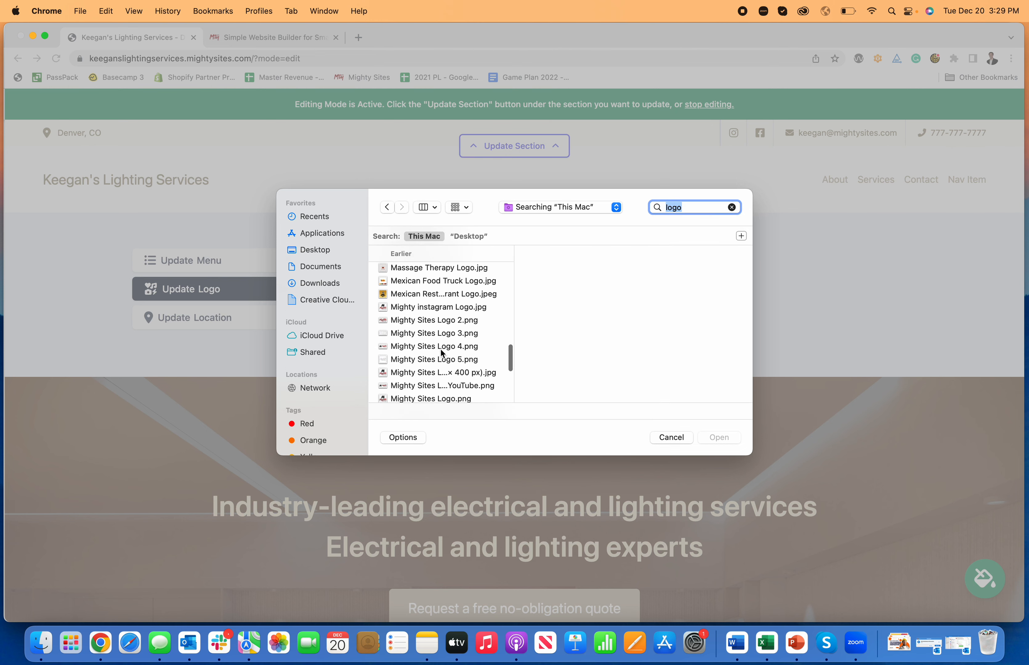
click(444, 349)
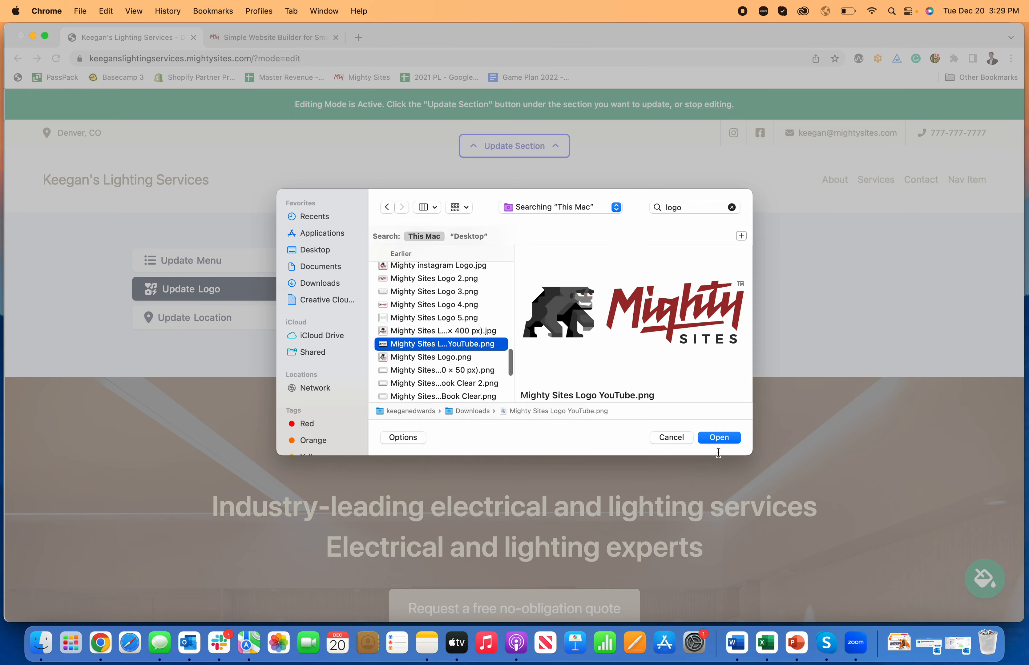
click(718, 438)
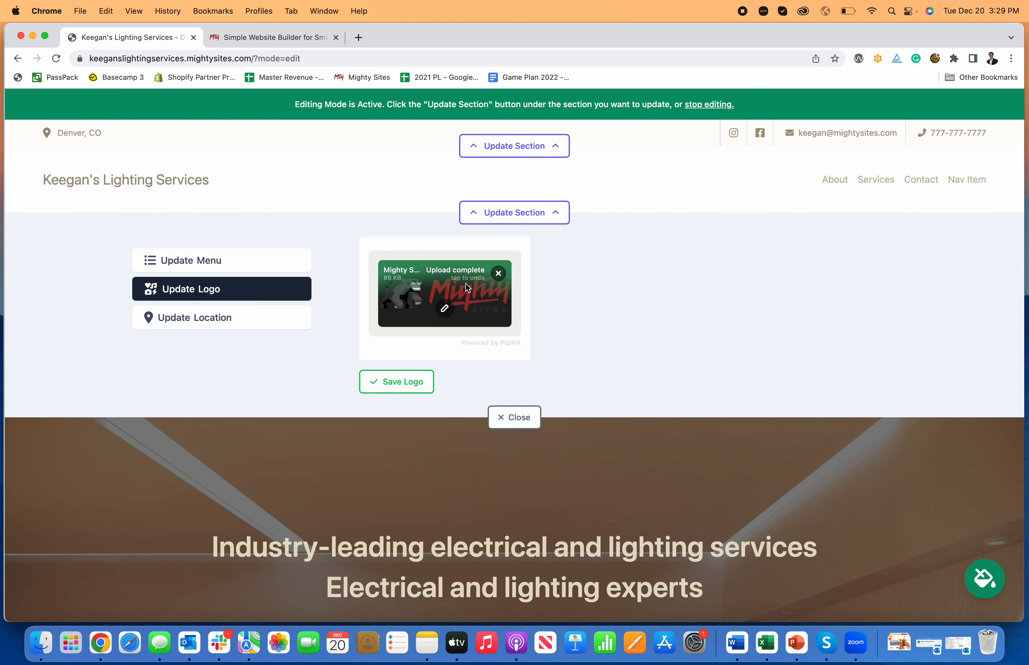
click(410, 379)
Try bigger and smaller logo sizes, then look through the image editor's filter, adjustment and frame options.
click(584, 306)
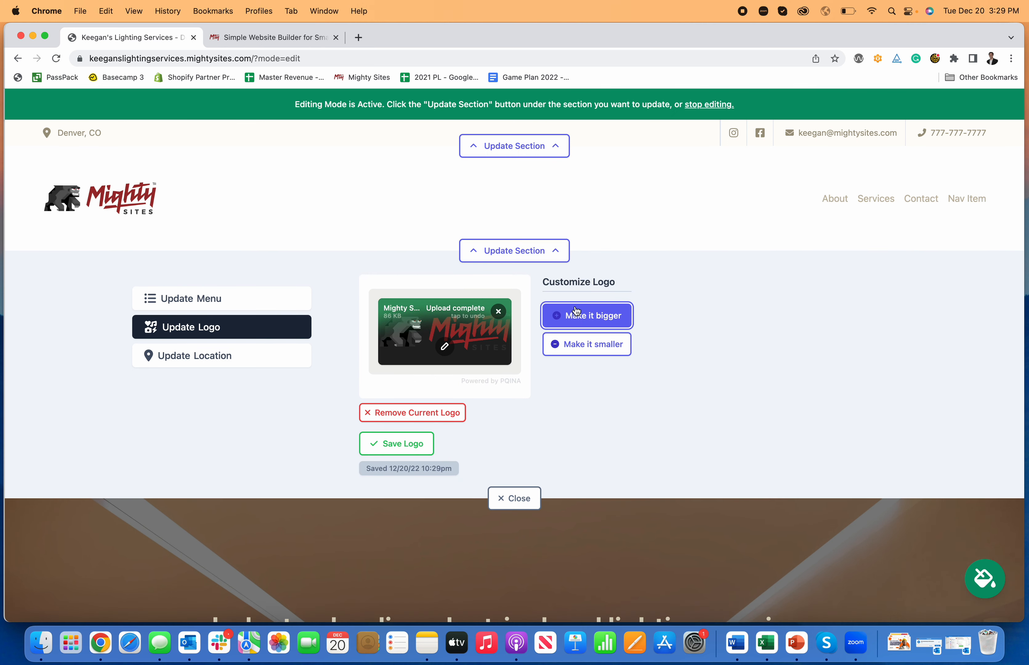
click(586, 352)
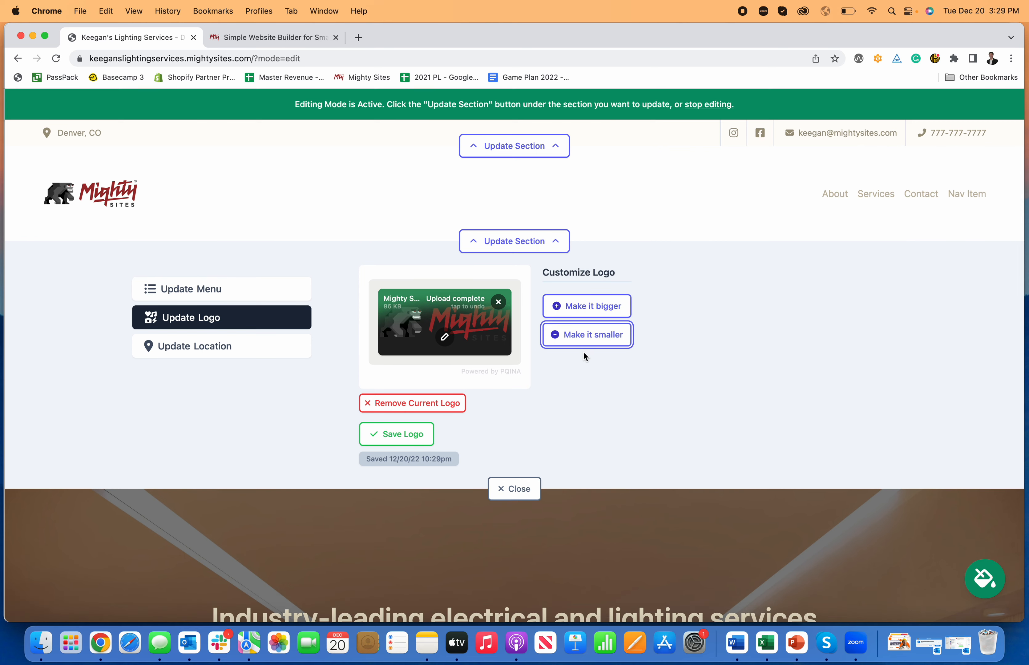
click(445, 338)
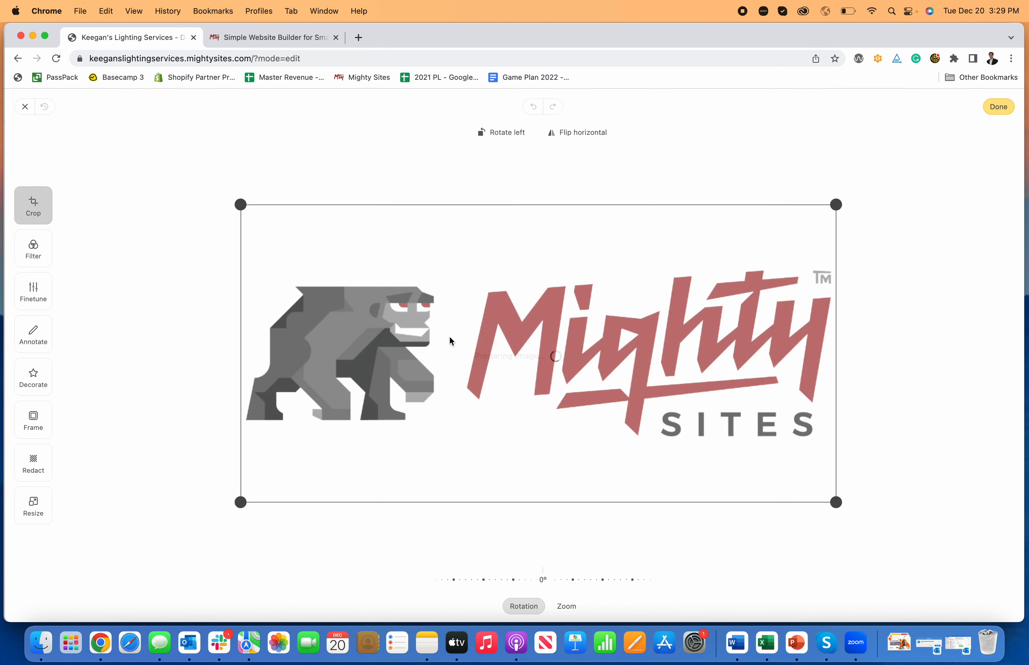
click(46, 251)
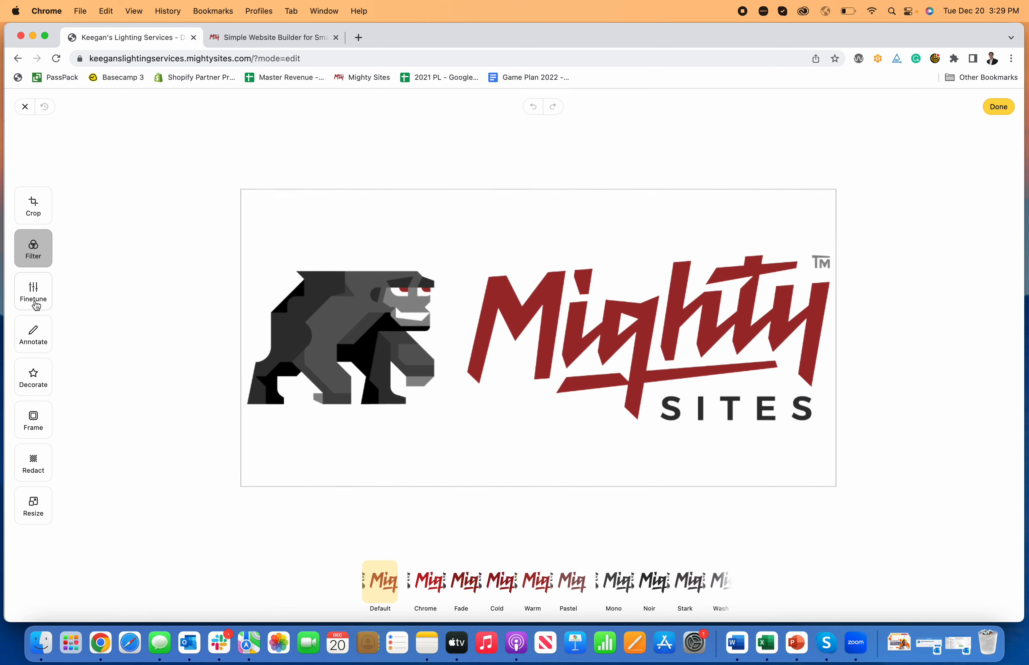
click(34, 292)
click(33, 335)
click(33, 376)
click(38, 428)
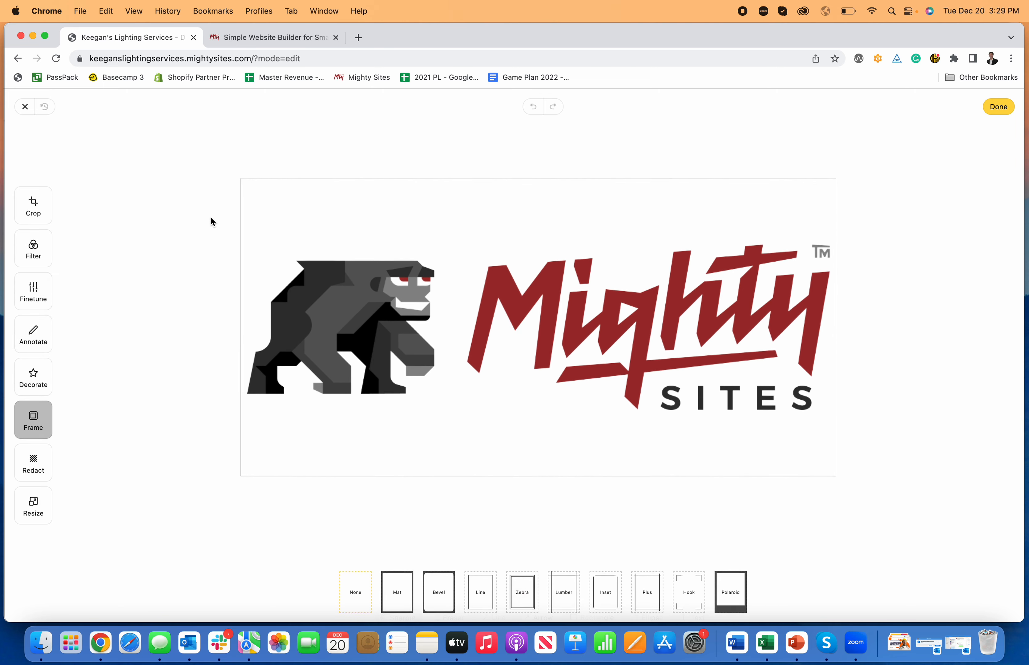
click(20, 193)
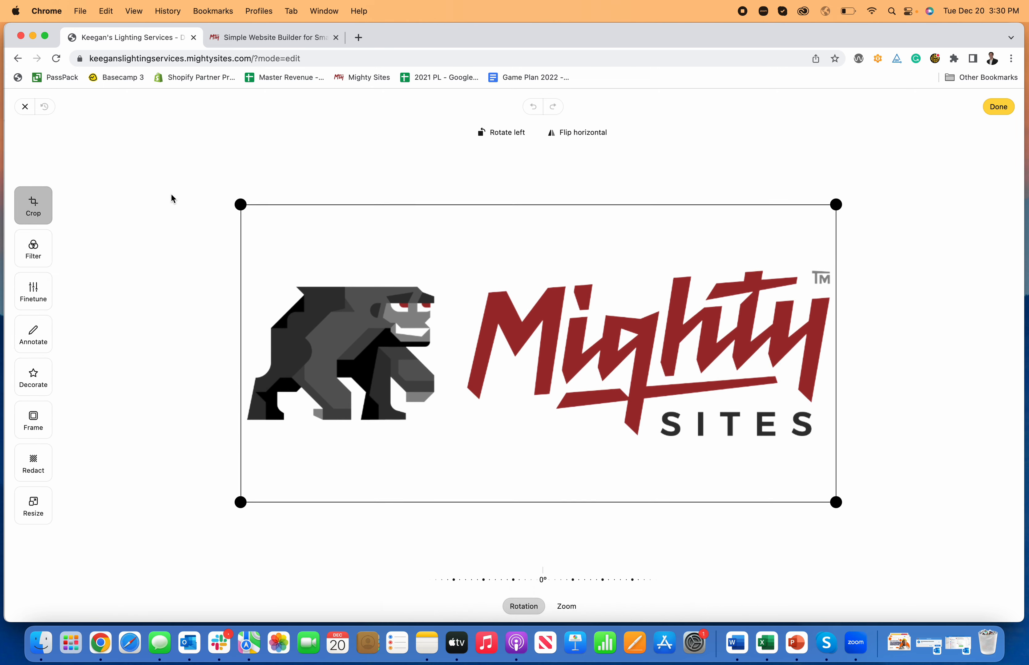
Crop the empty space above and below the logo artwork and save the logo.
drag(237, 202, 238, 255)
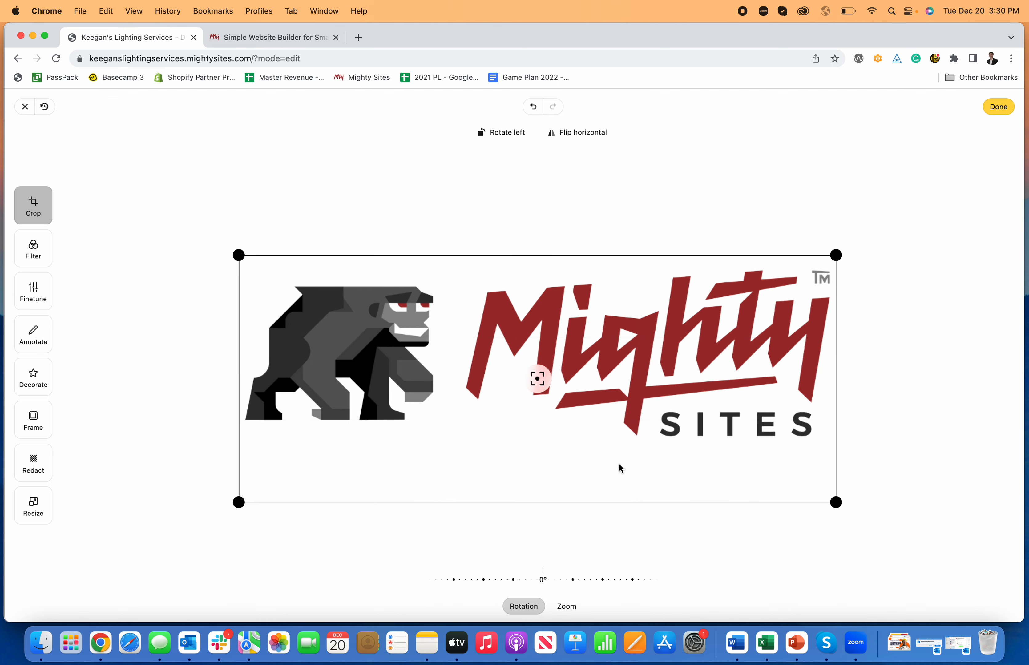
drag(834, 491, 839, 439)
click(999, 111)
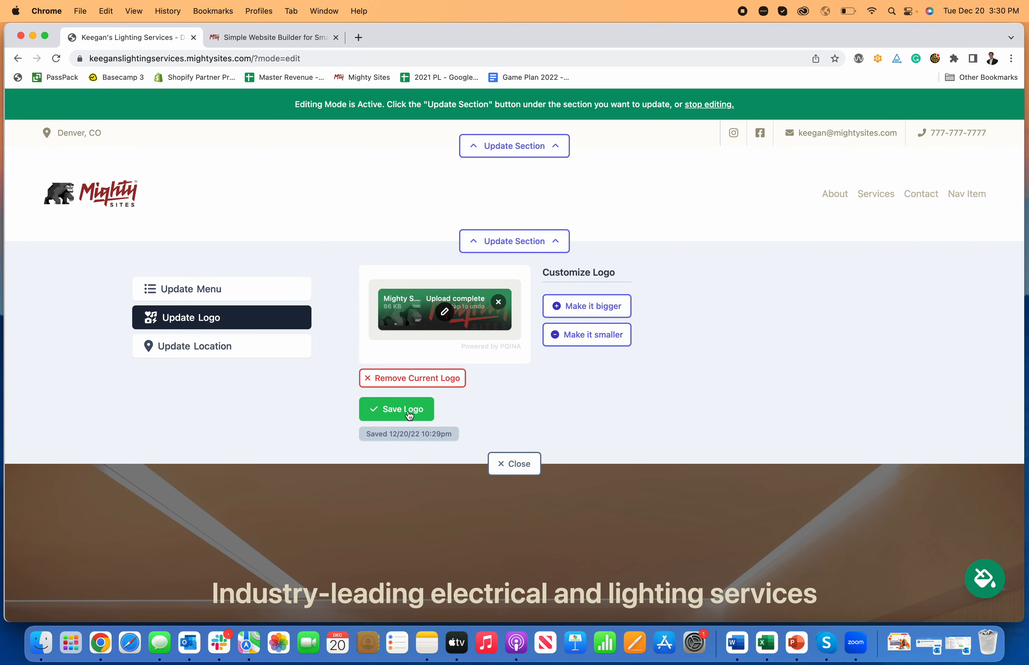
click(409, 415)
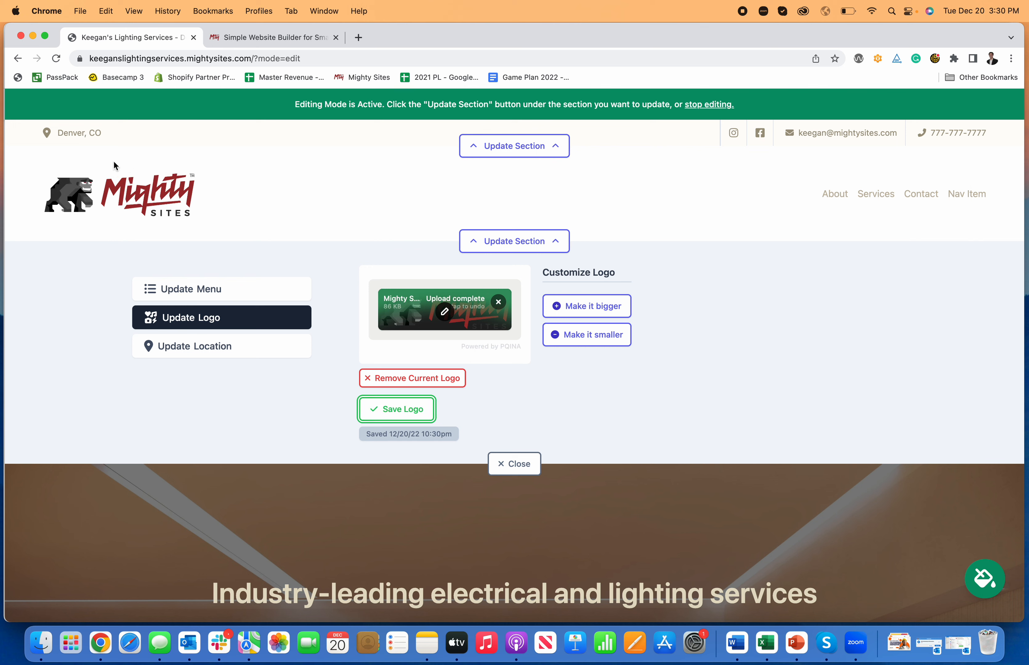
Readjust the logo size, save it again and close the logo panel.
click(608, 306)
click(610, 353)
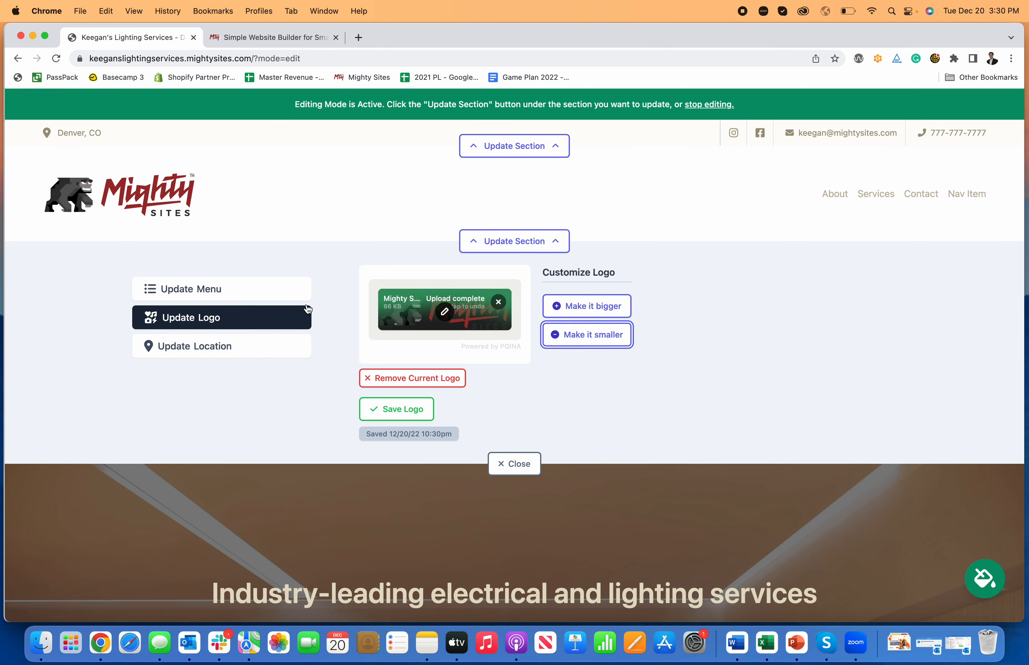
click(407, 418)
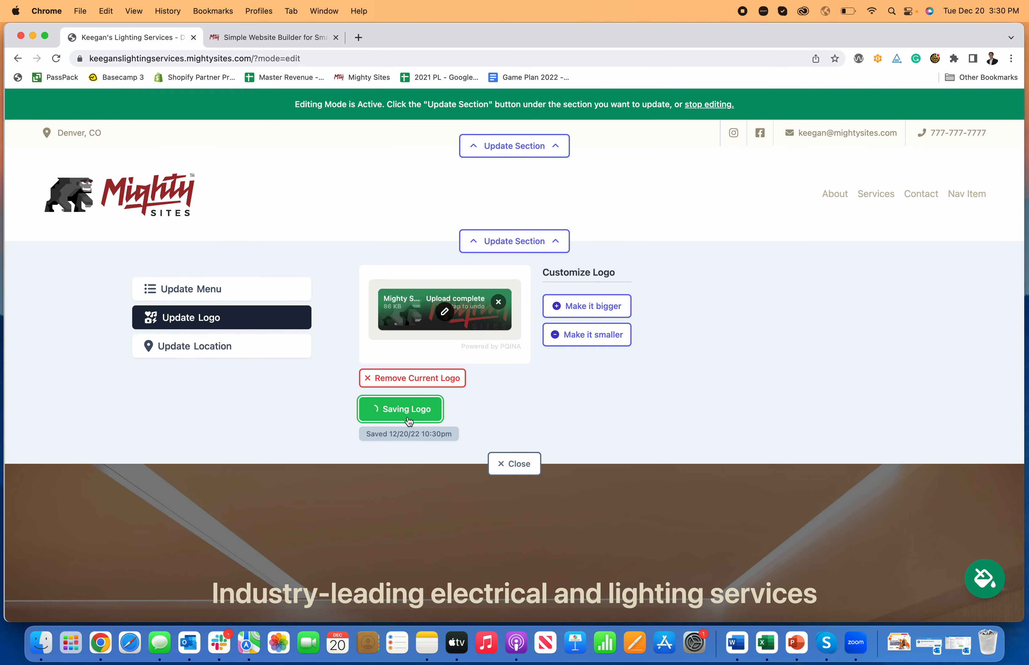
click(519, 469)
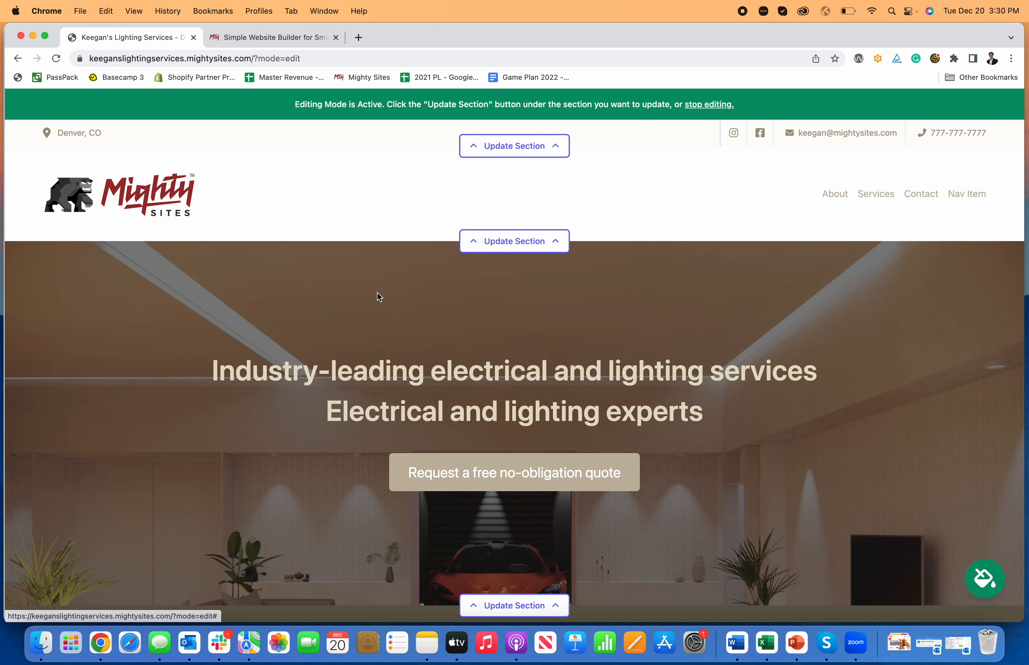
Replace 'services' with 'contractor' at the end of the hero title.
scroll(710, 325, down, 5)
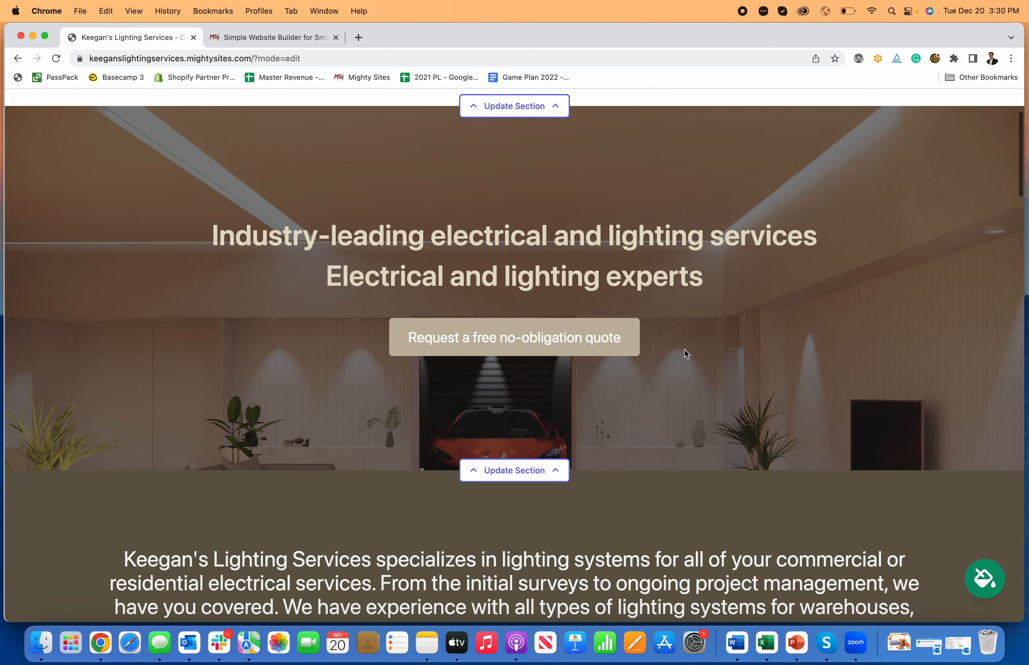
scroll(540, 383, up, 3)
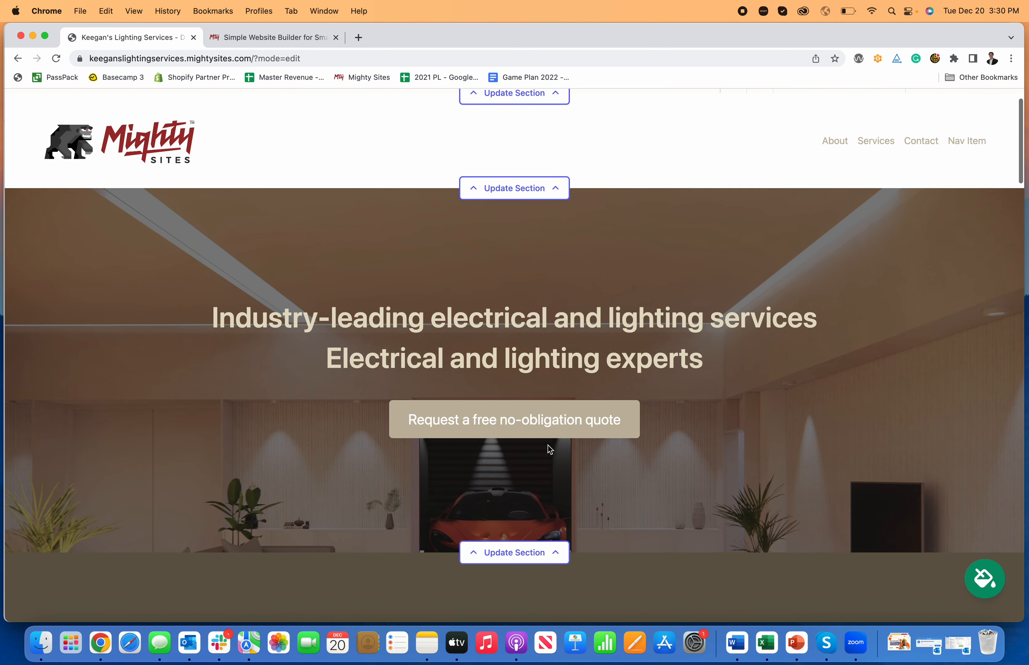
click(546, 557)
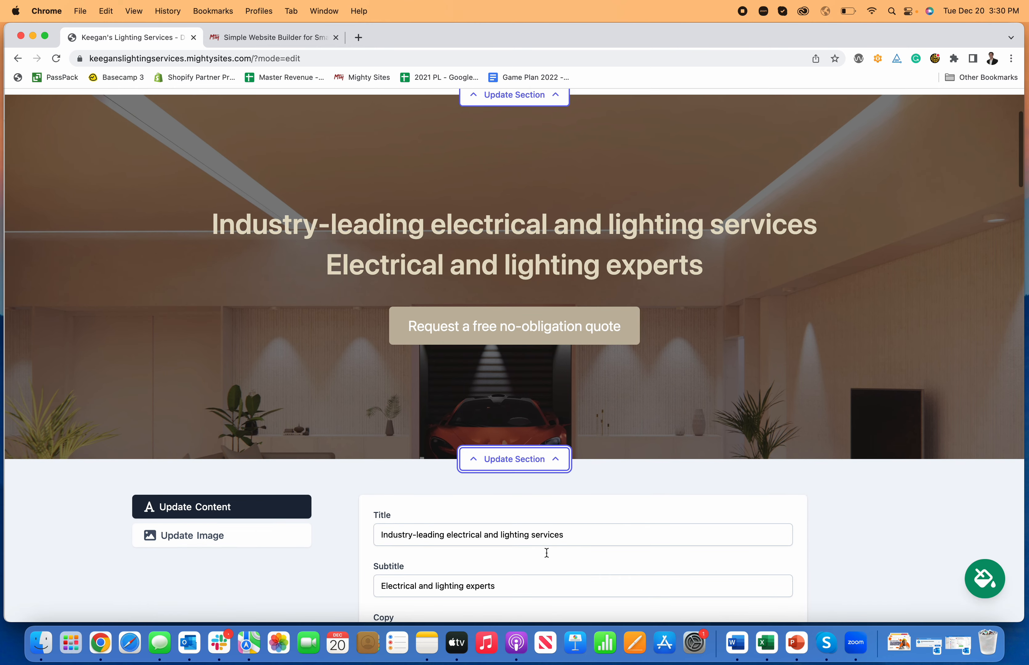
scroll(459, 455, down, 2)
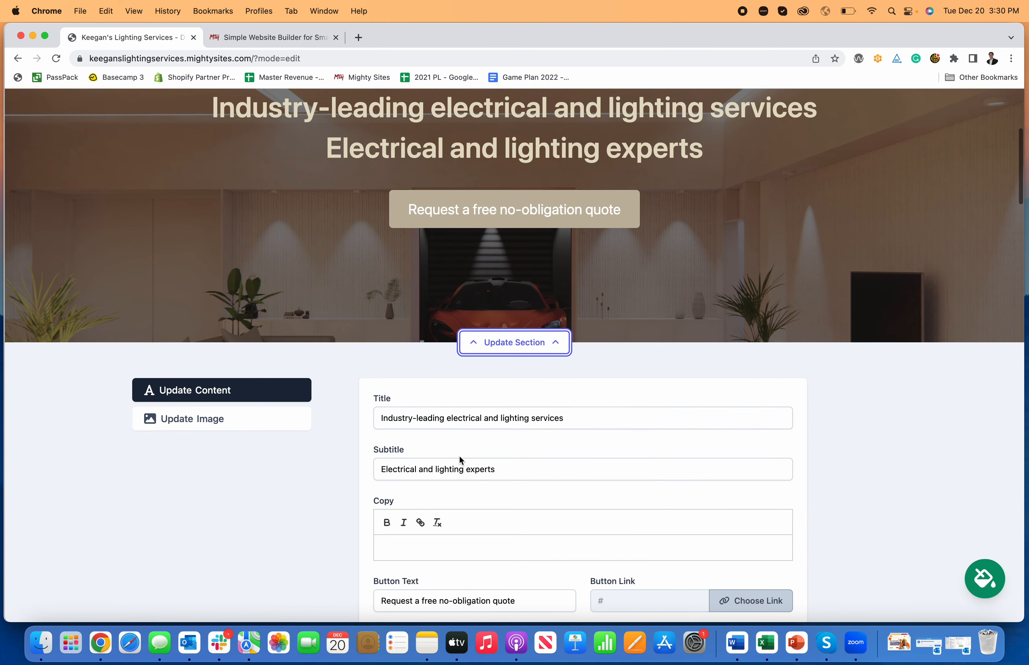
scroll(453, 421, up, 3)
scroll(453, 422, down, 2)
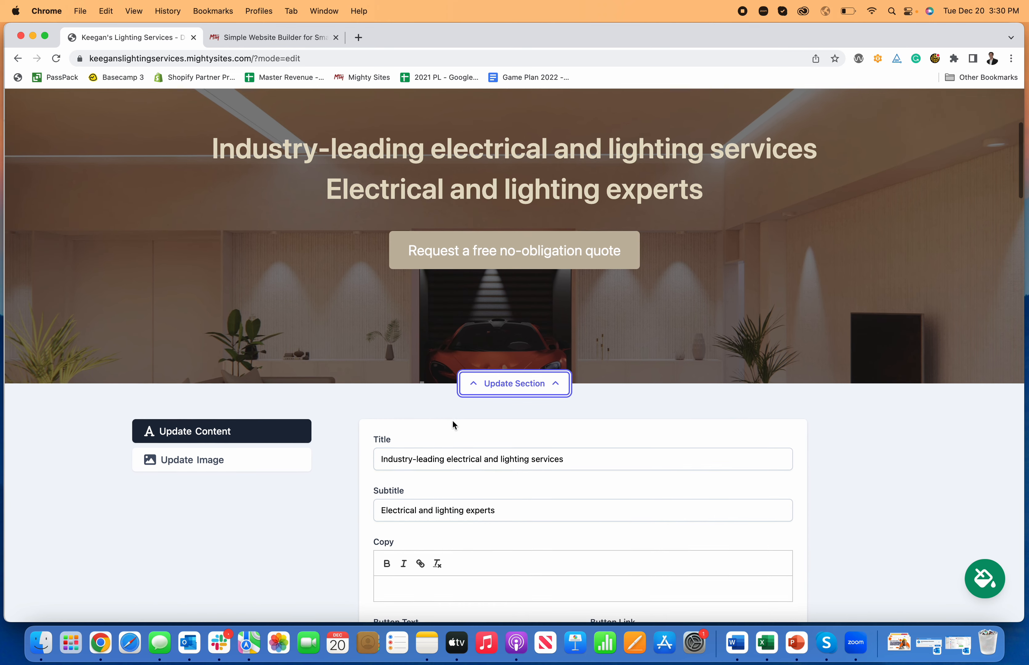
click(455, 460)
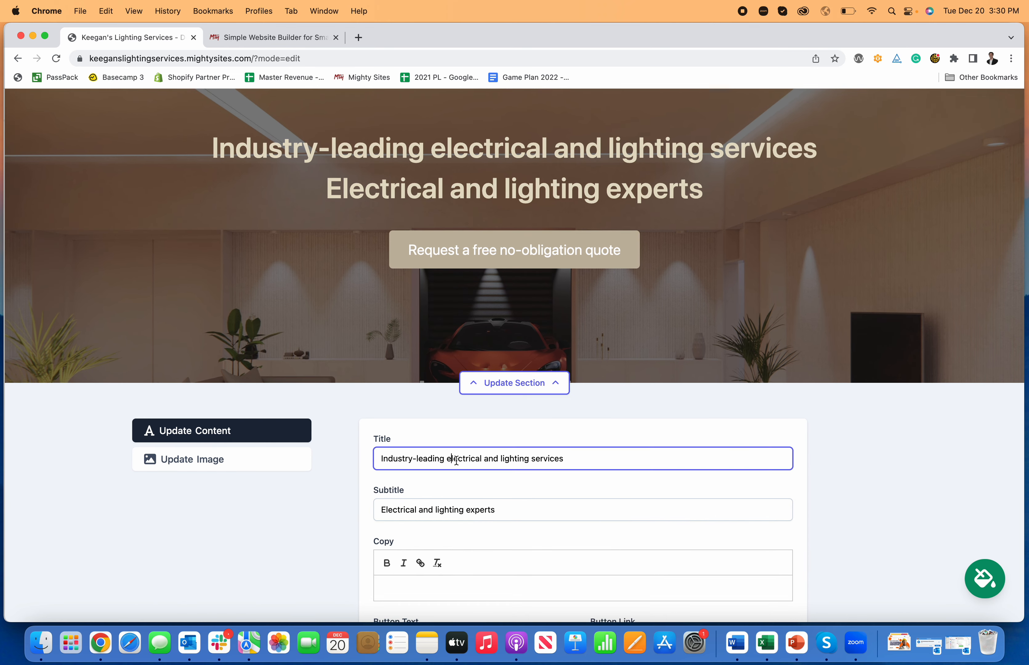
drag(576, 459, 537, 458)
text(Contrac)
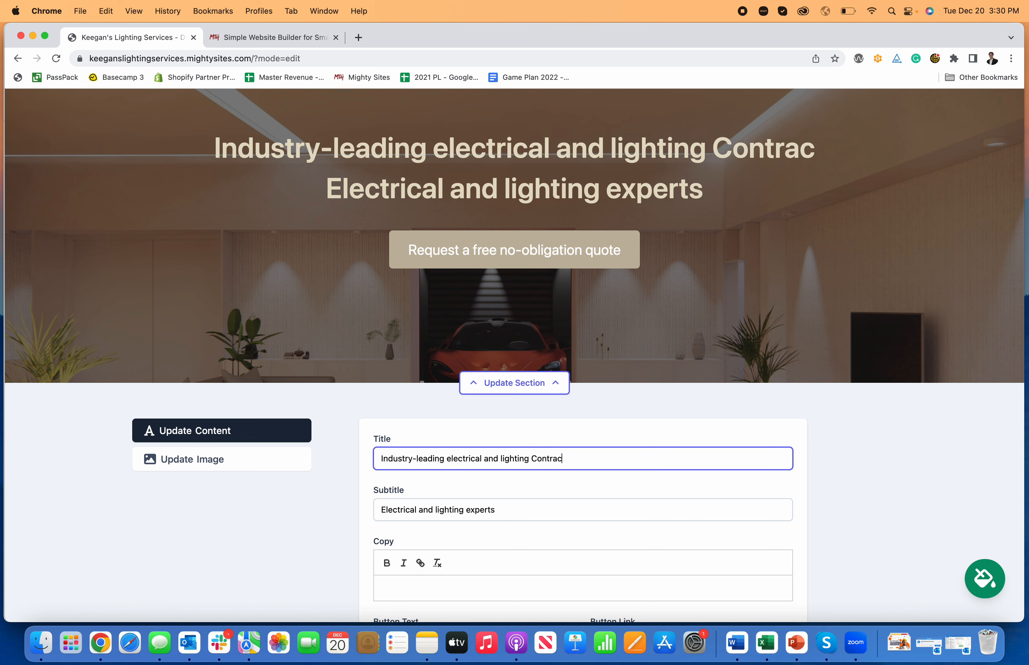
key(BackSpace)
key(BackSpace)
key(BackSpace)
key(BackSpace)
key(BackSpace)
key(BackSpace)
key(BackSpace)
text(contractor)
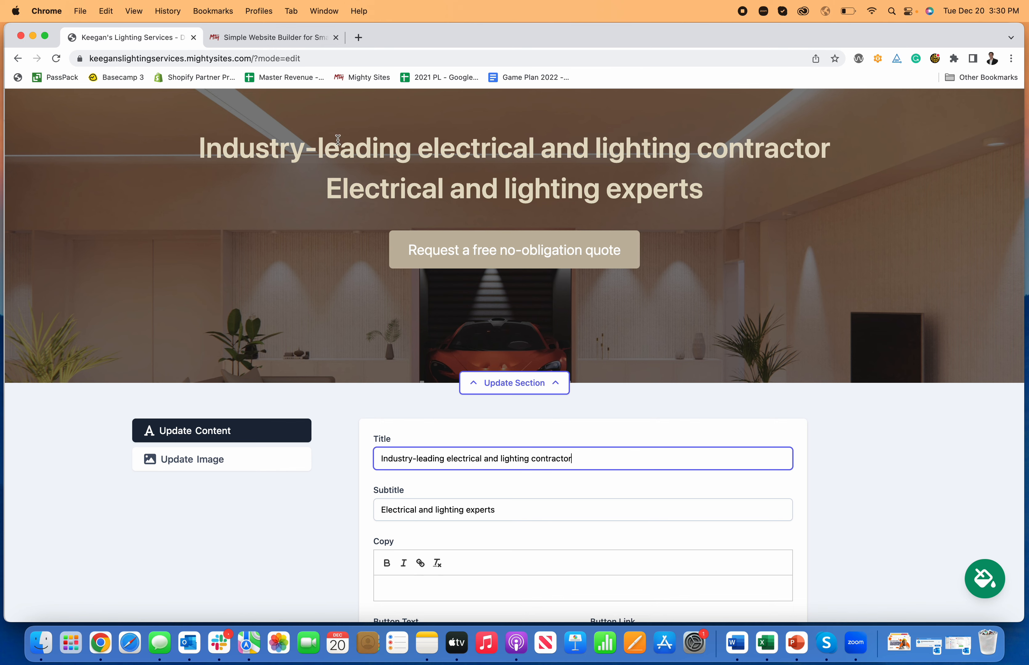
Change the hero call-to-action button text to 'Request A Quote'.
scroll(625, 353, down, 3)
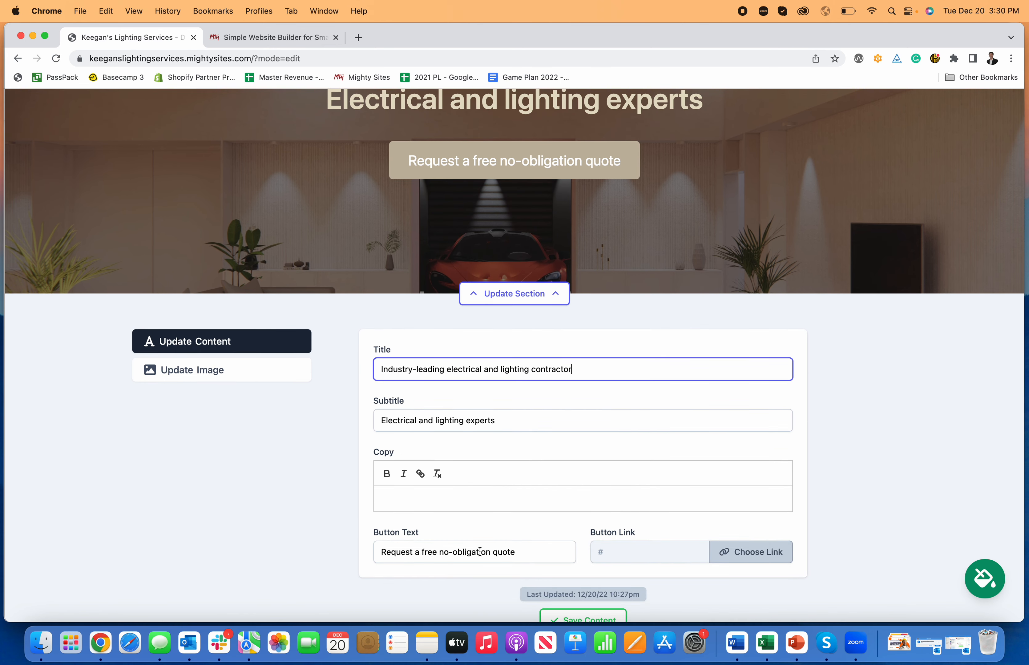
click(531, 551)
drag(531, 552, 419, 551)
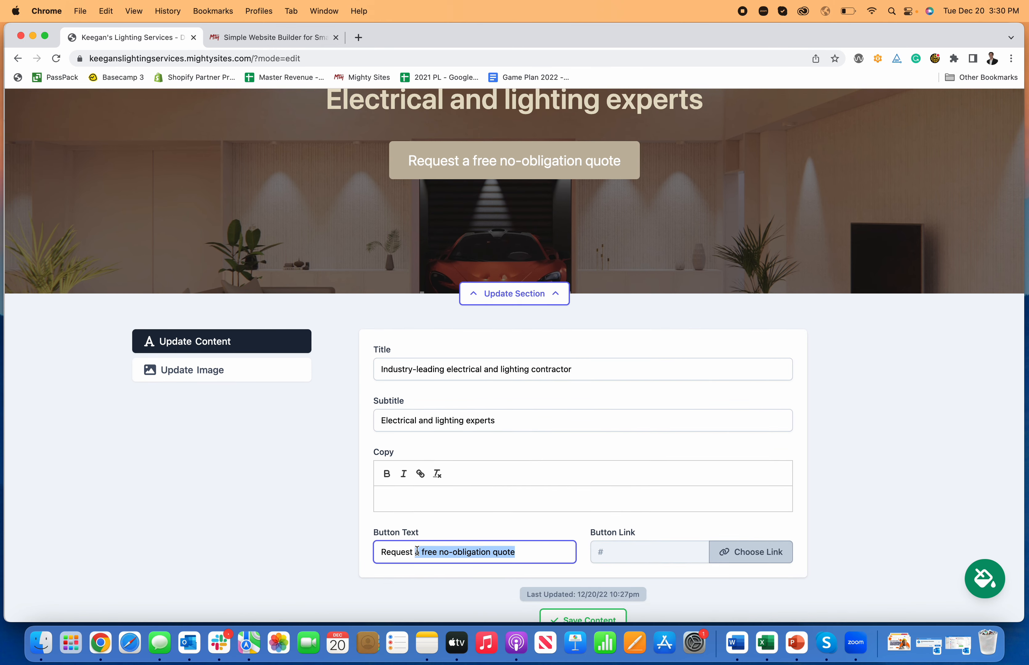
text(A Quote)
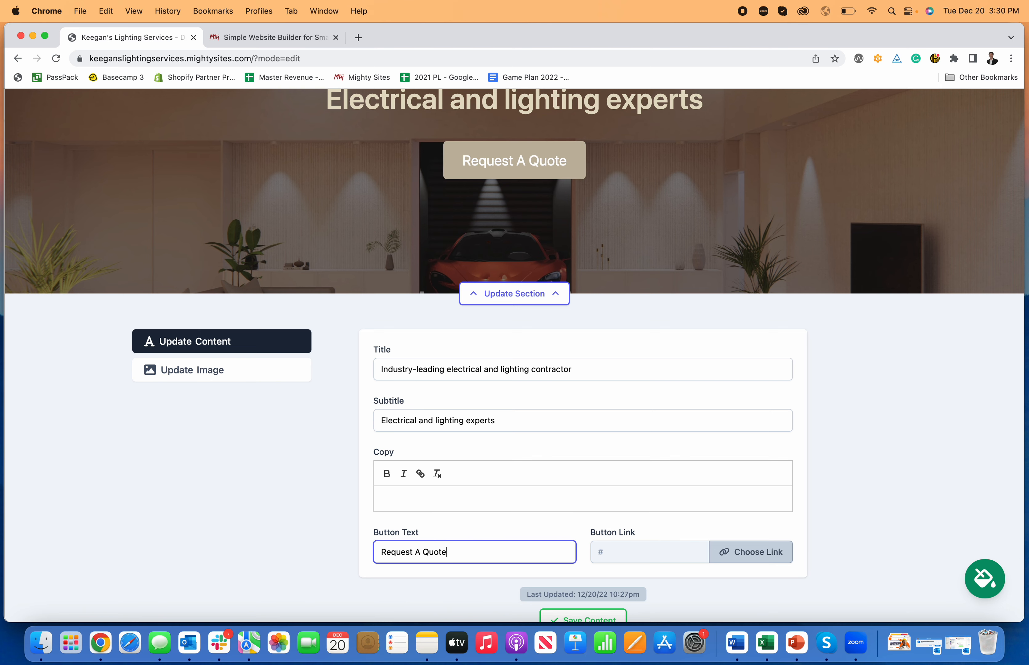
Link the button to the Home: Lead Form section, save the hero content and test it.
click(752, 552)
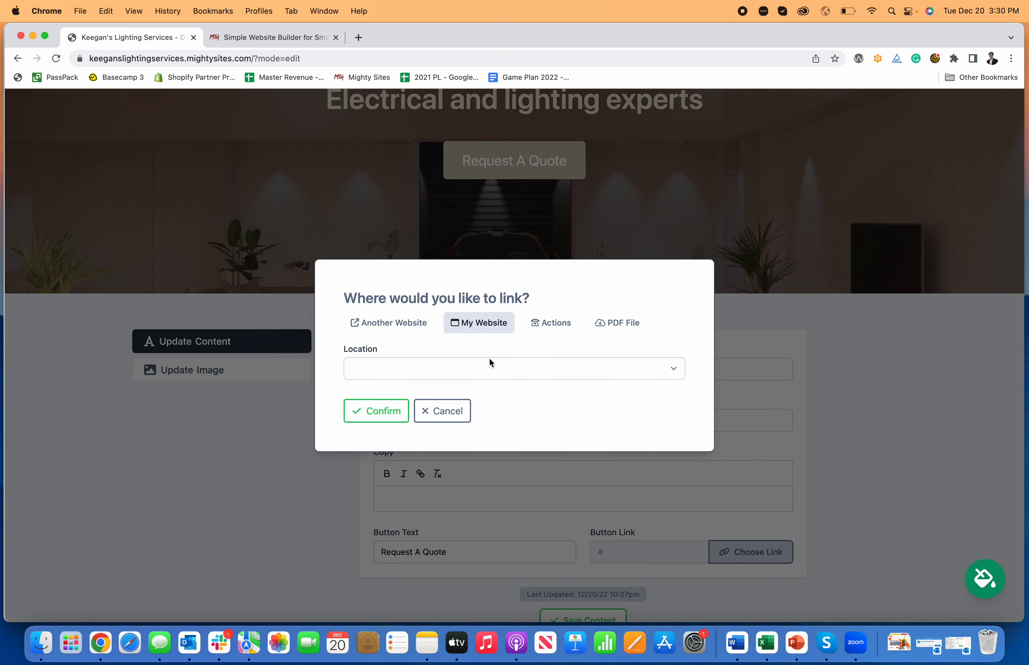
click(545, 366)
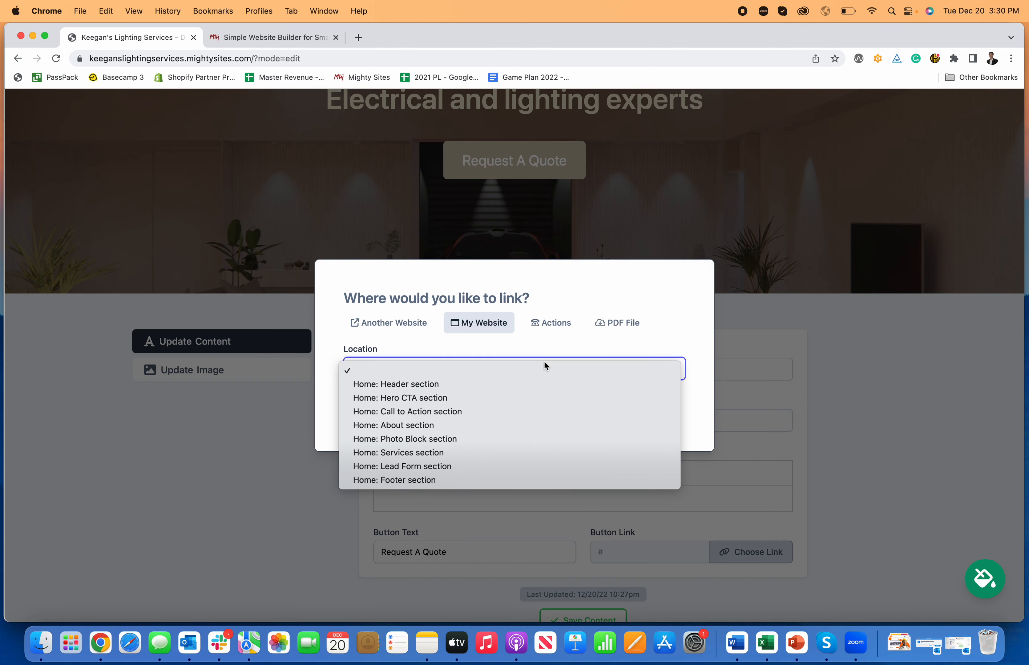
click(493, 466)
click(361, 413)
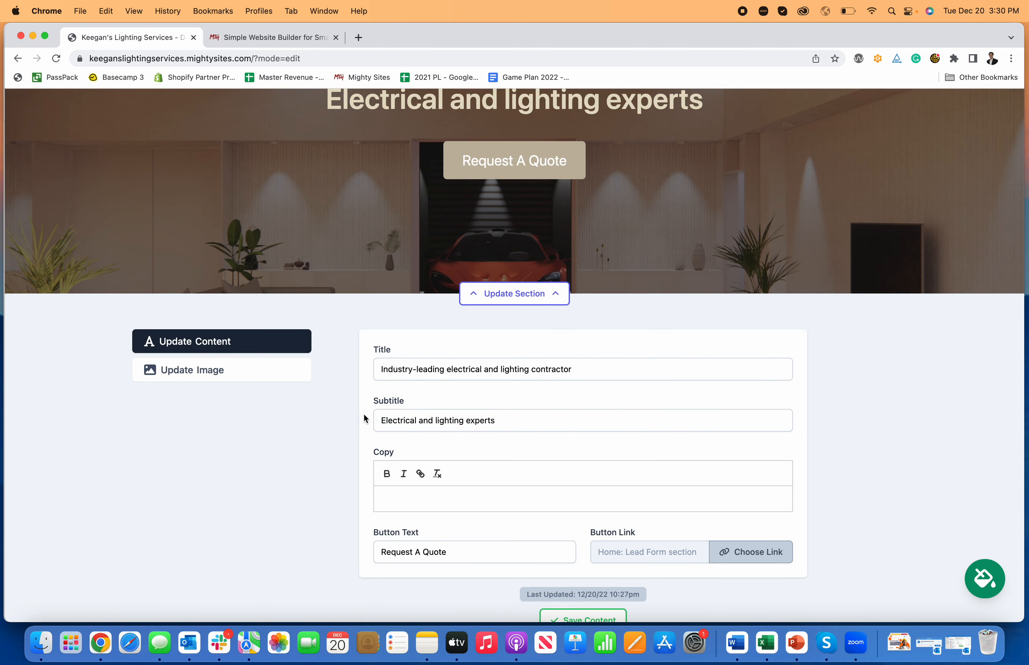
scroll(624, 556, down, 3)
click(613, 575)
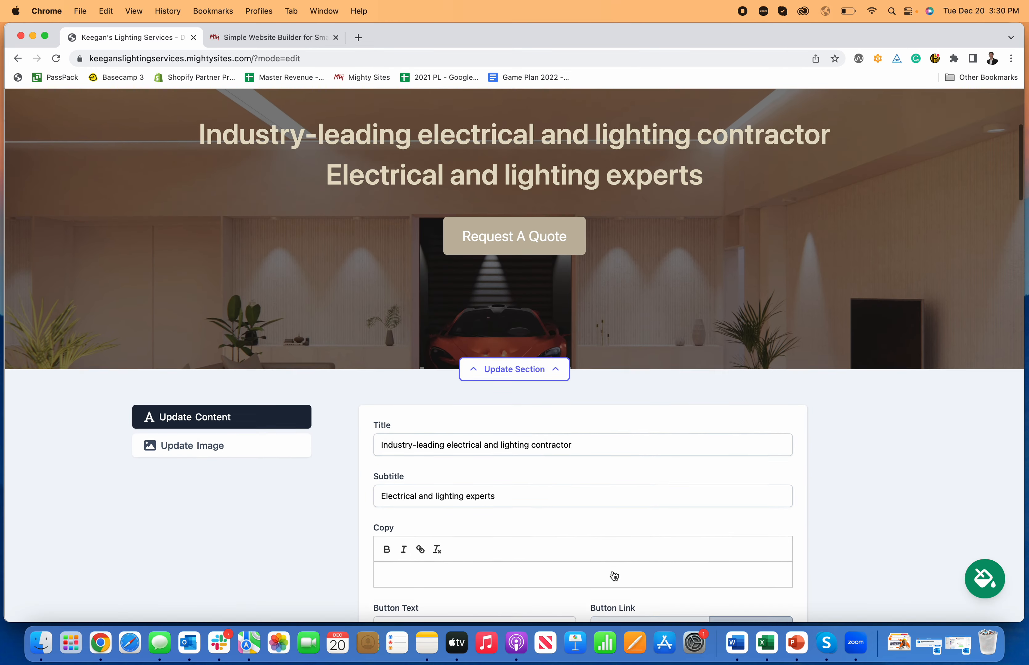
click(509, 282)
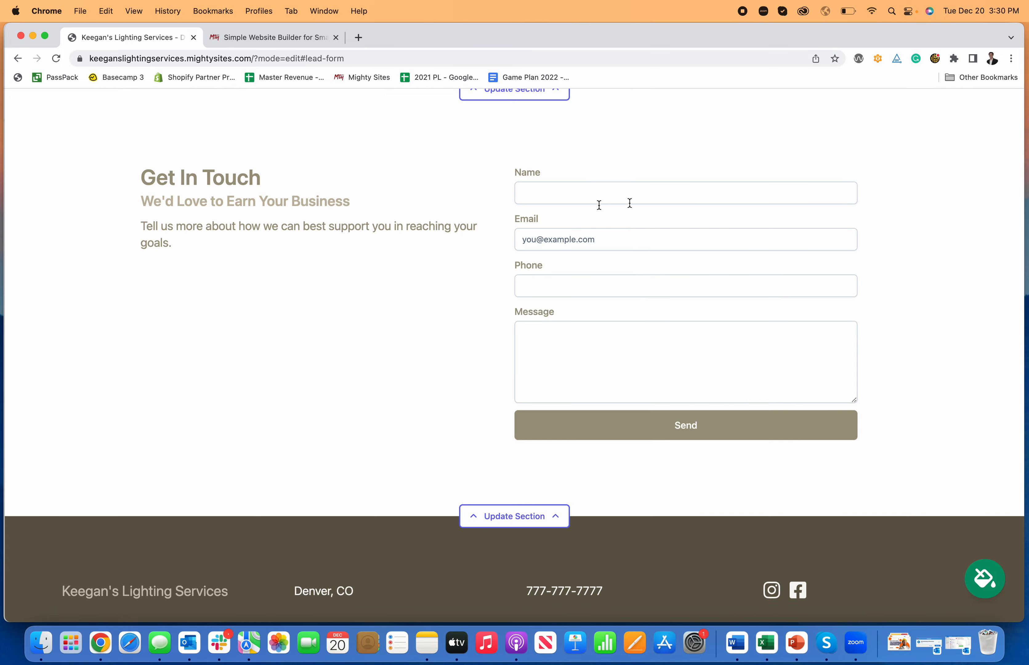
scroll(544, 335, up, 20)
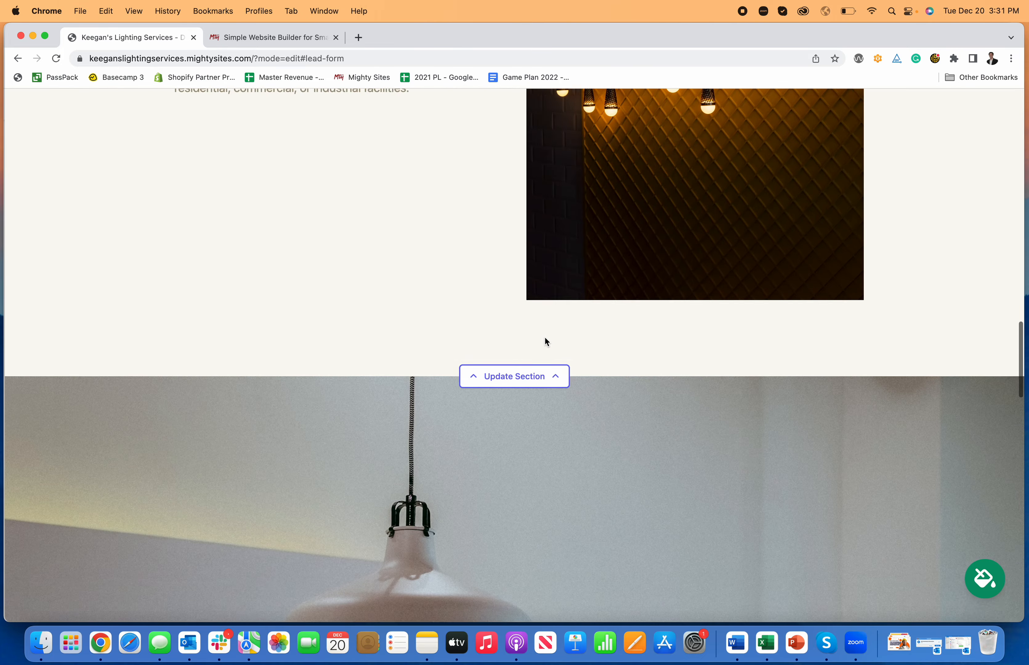
scroll(543, 338, up, 1)
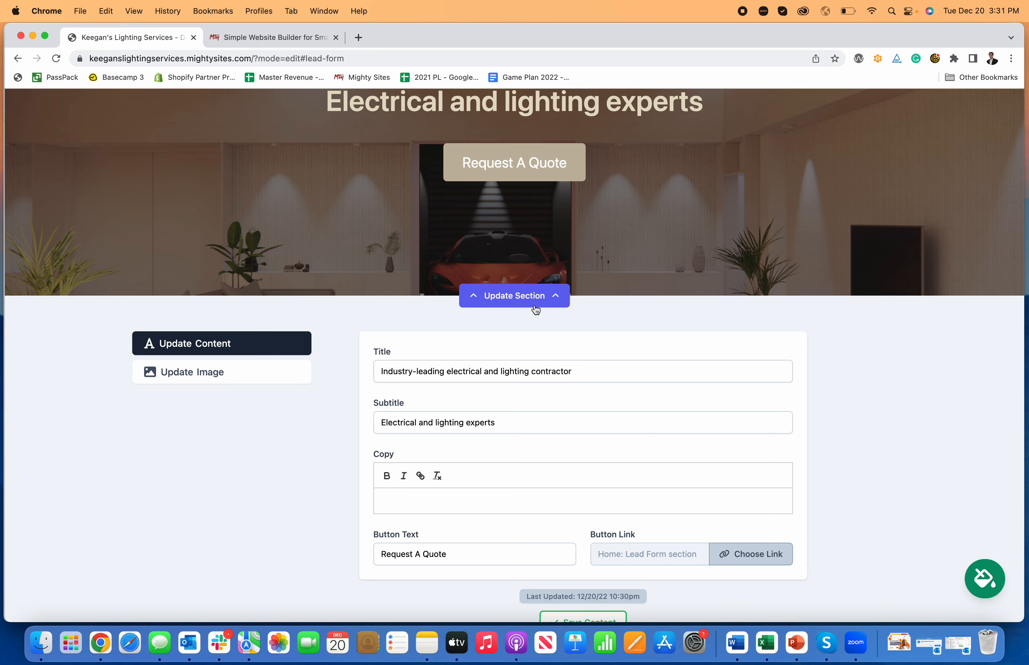
Open the hero background image editor and browse the stock photo library instead of uploading a file.
click(244, 378)
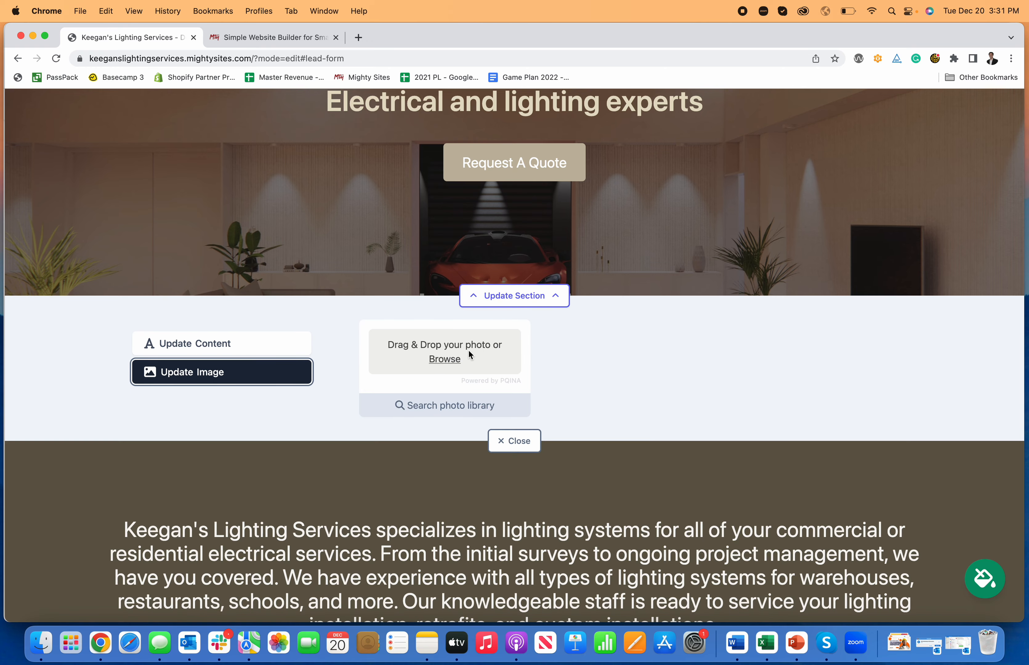
click(448, 361)
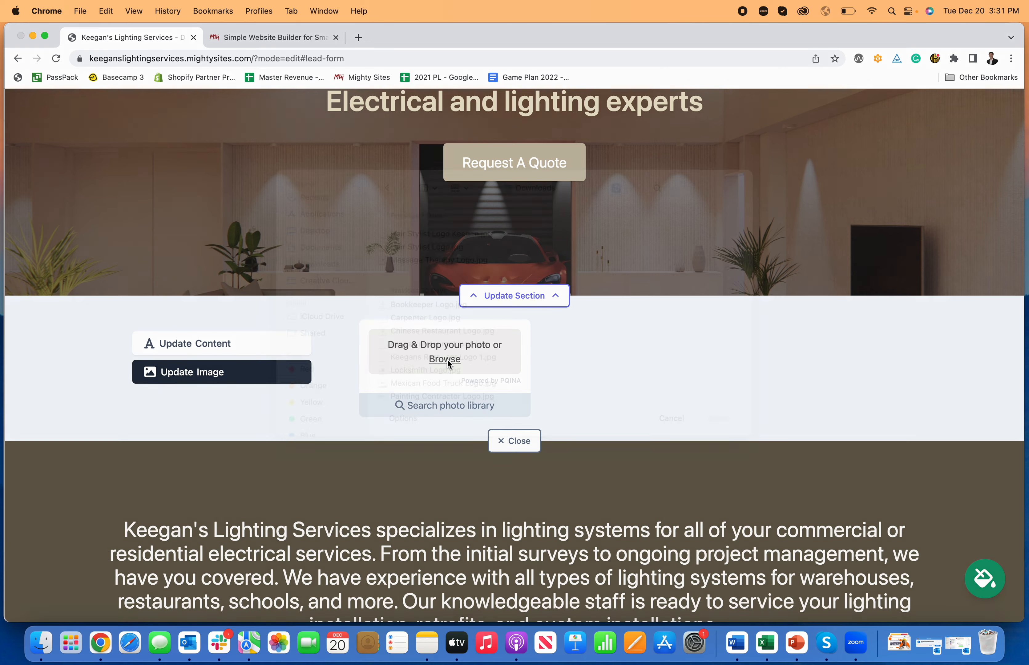
click(670, 437)
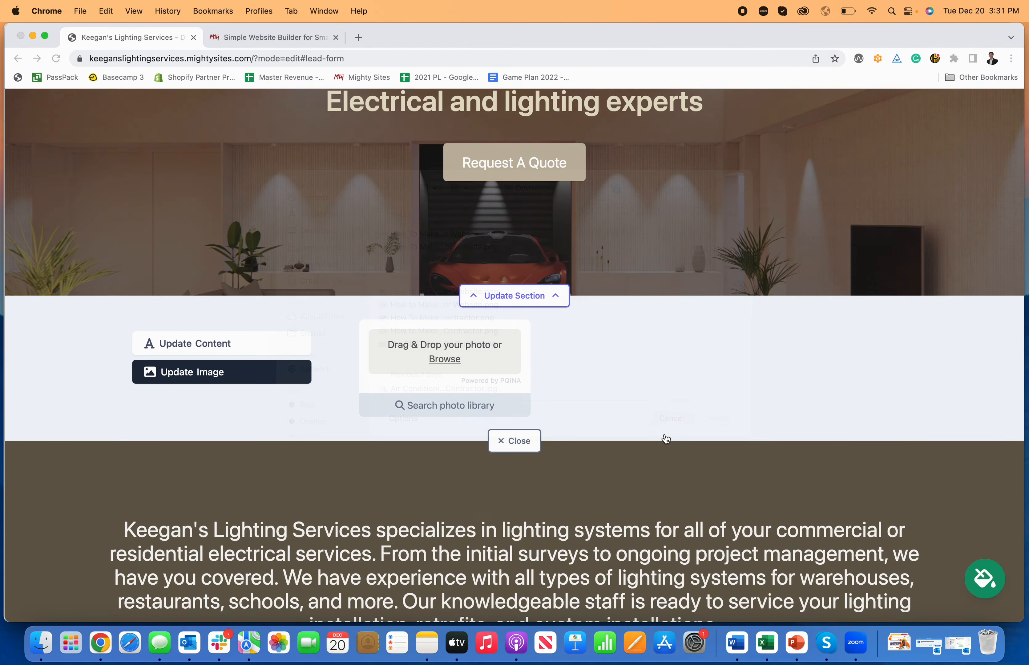
click(454, 405)
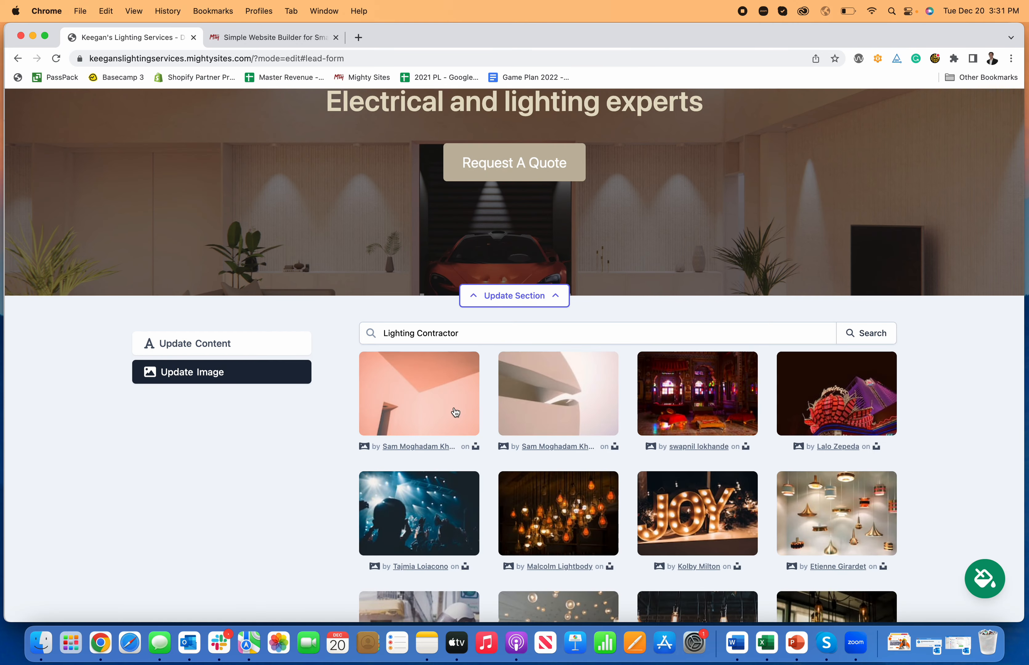
scroll(915, 378, down, 5)
scroll(888, 393, down, 2)
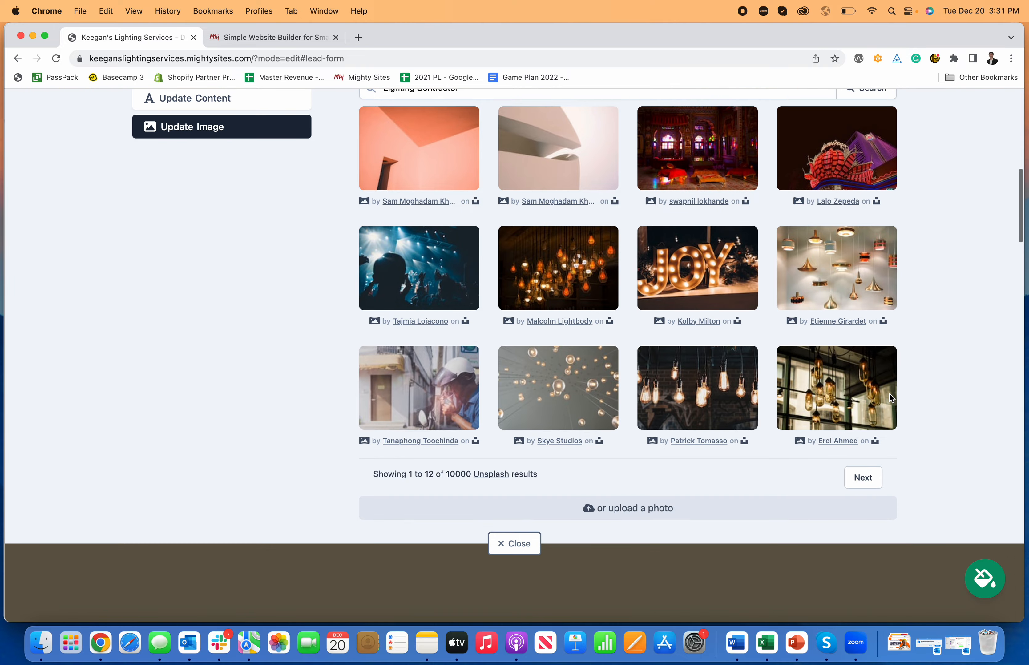
scroll(889, 393, up, 6)
scroll(886, 394, down, 2)
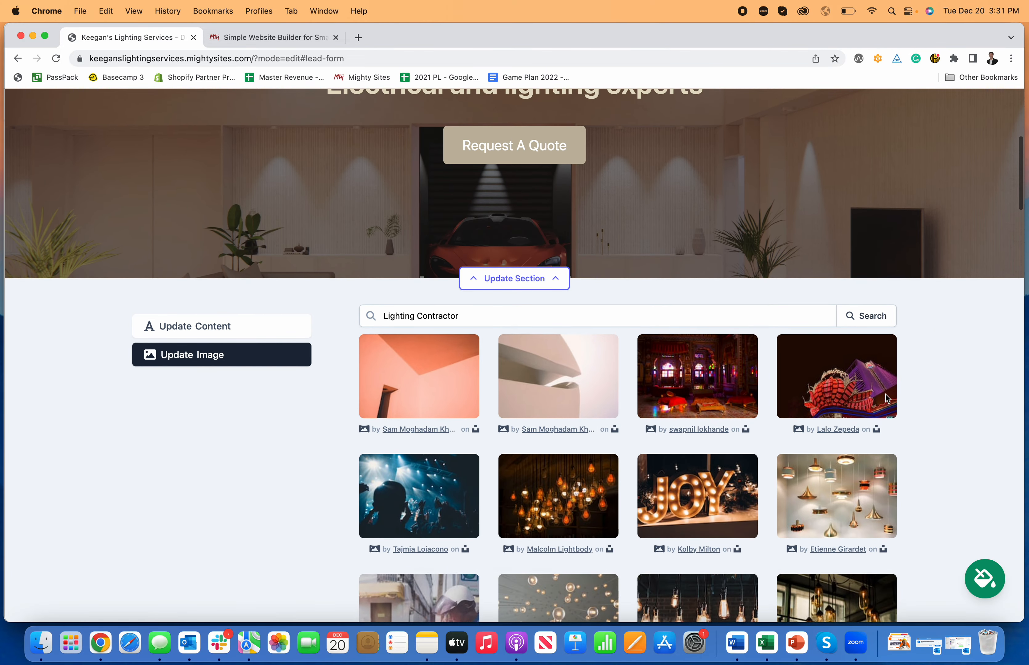
scroll(881, 393, up, 3)
scroll(636, 178, up, 3)
scroll(715, 297, down, 7)
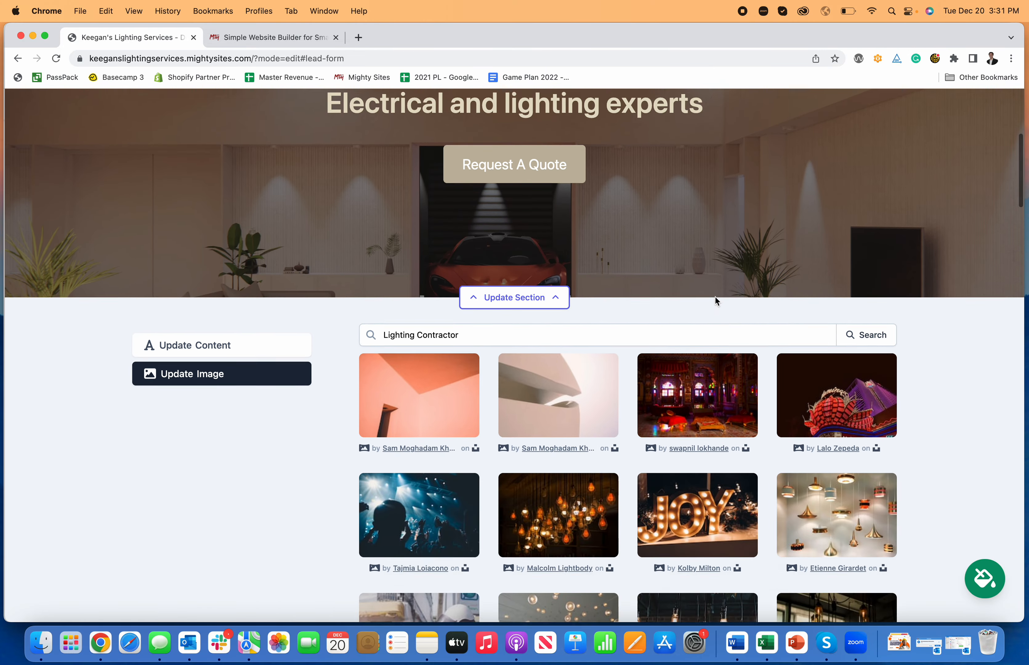
Select the pendant-lamps photo as the hero background, save the image selection and close the editor.
click(854, 398)
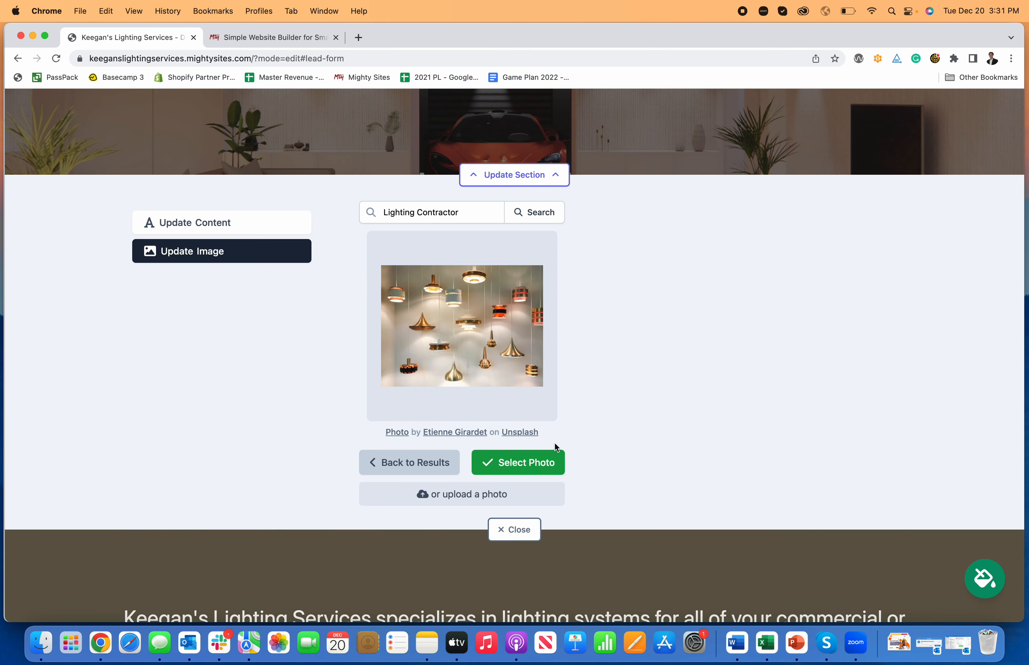
click(543, 461)
scroll(694, 438, up, 8)
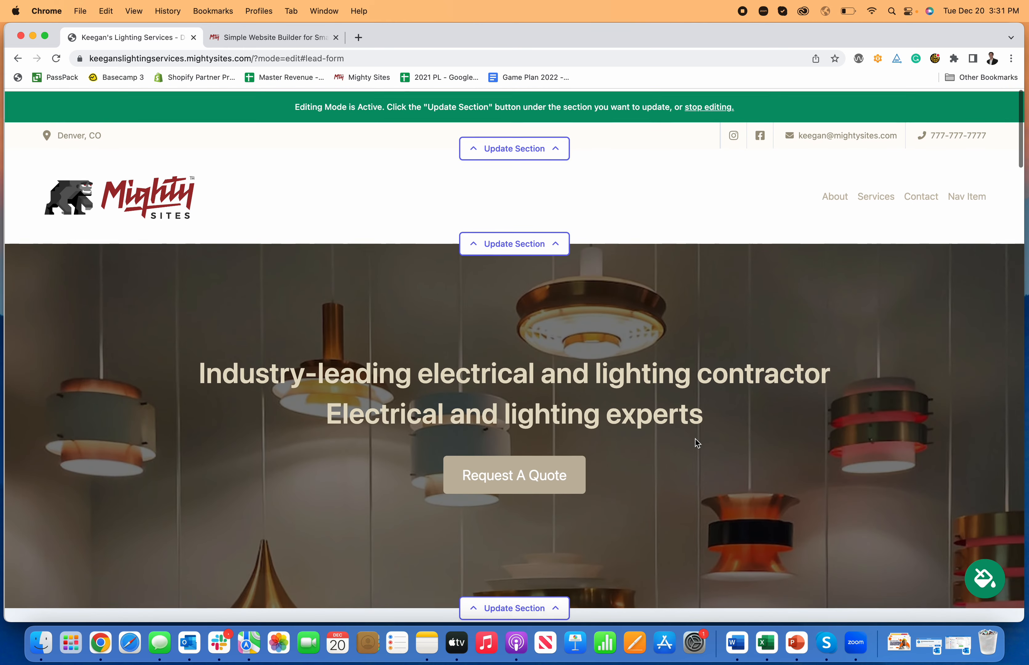
scroll(416, 411, down, 9)
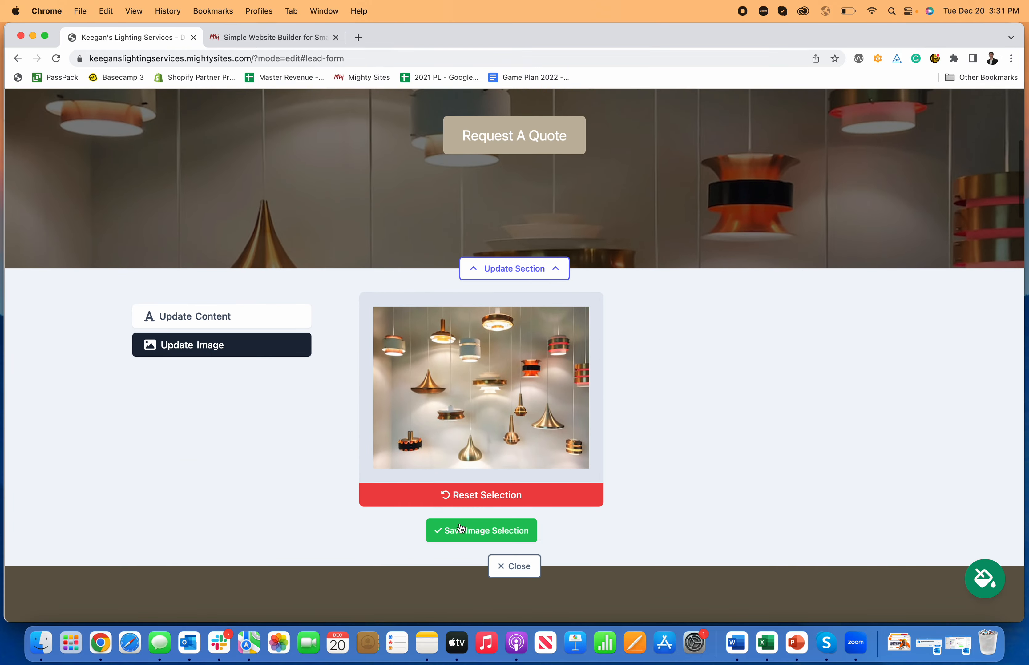
click(460, 527)
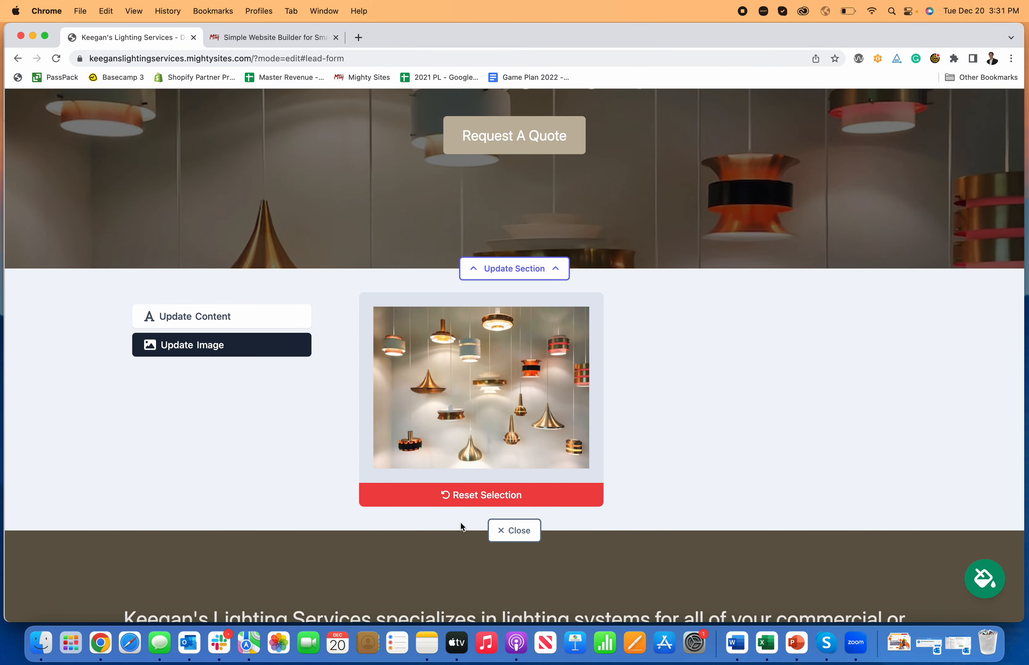
click(510, 531)
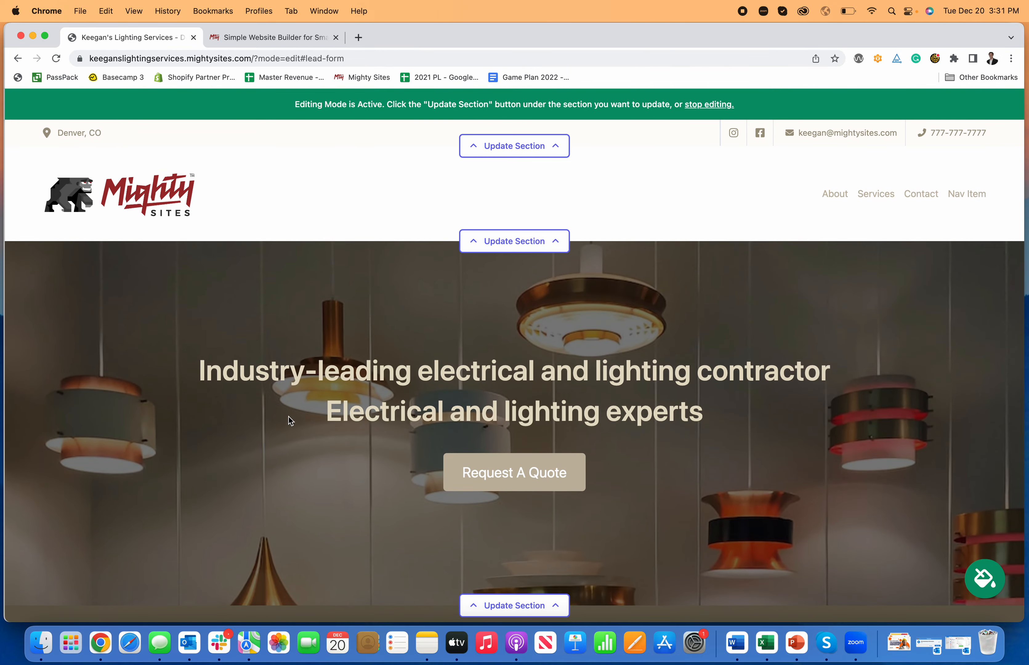
scroll(301, 437, down, 3)
scroll(303, 434, down, 8)
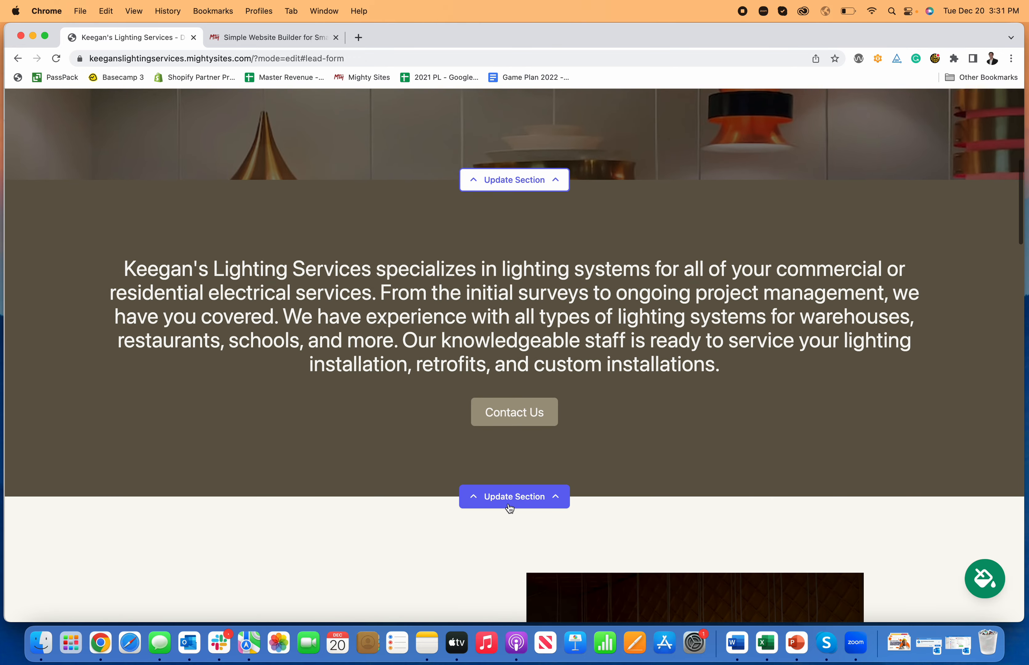
Add the line 'This is how you make a website for a lighting contractor.' to the CTA copy.
click(509, 506)
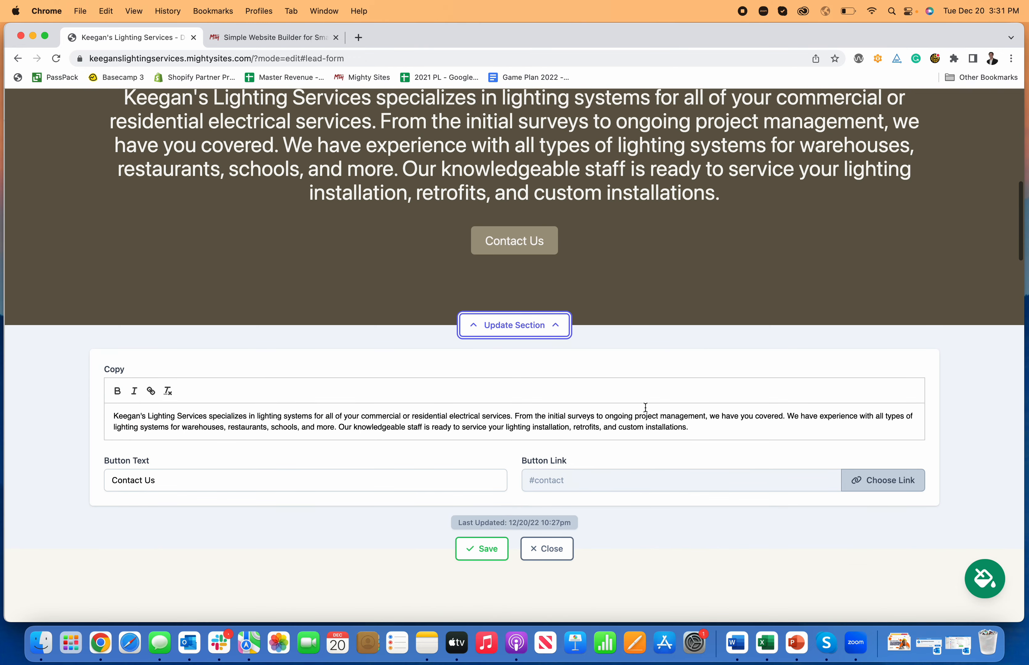
click(702, 426)
key(Return)
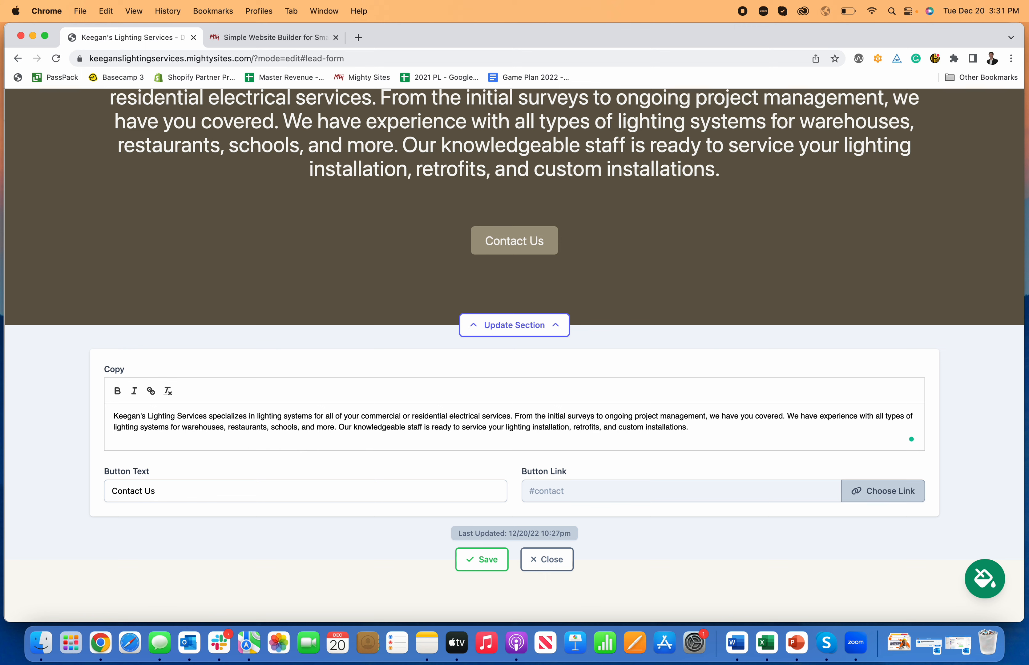
key(Return)
text(This is )
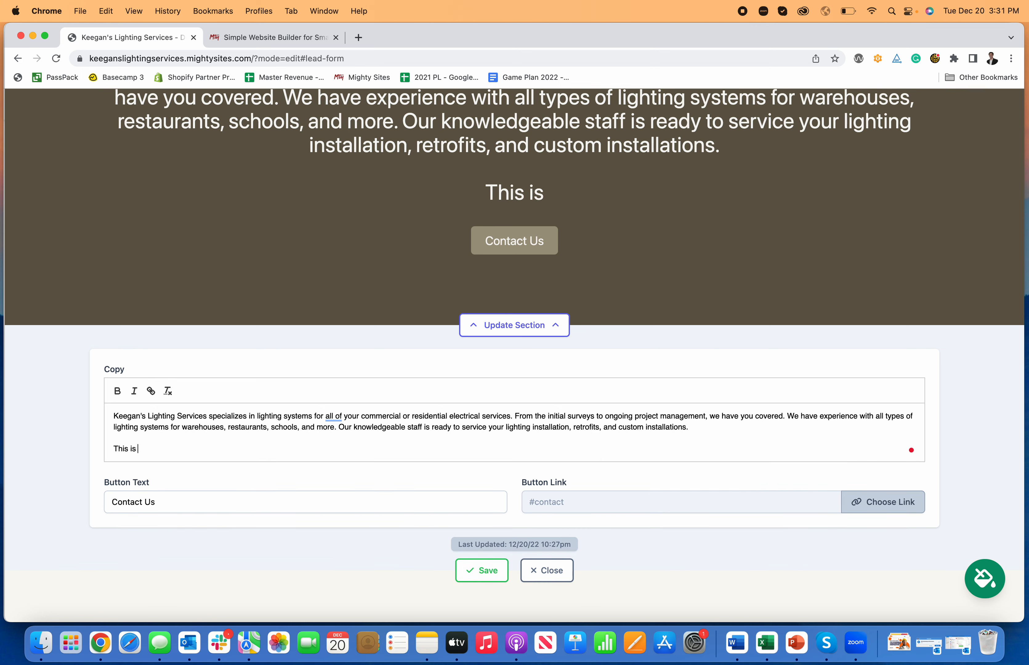
text(how you make a websi)
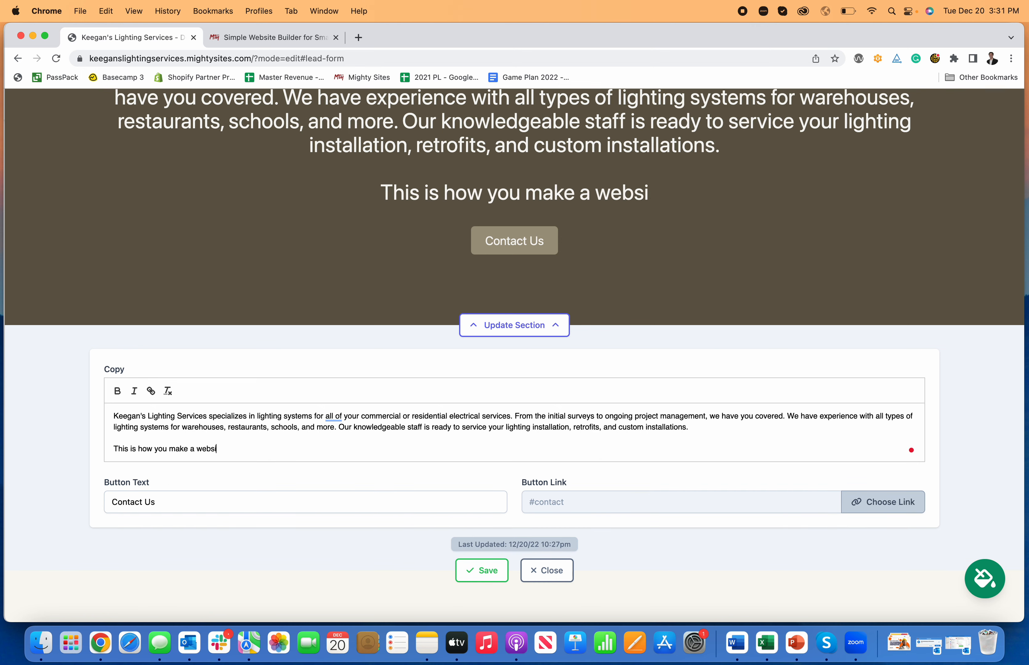
text(te for a lighting)
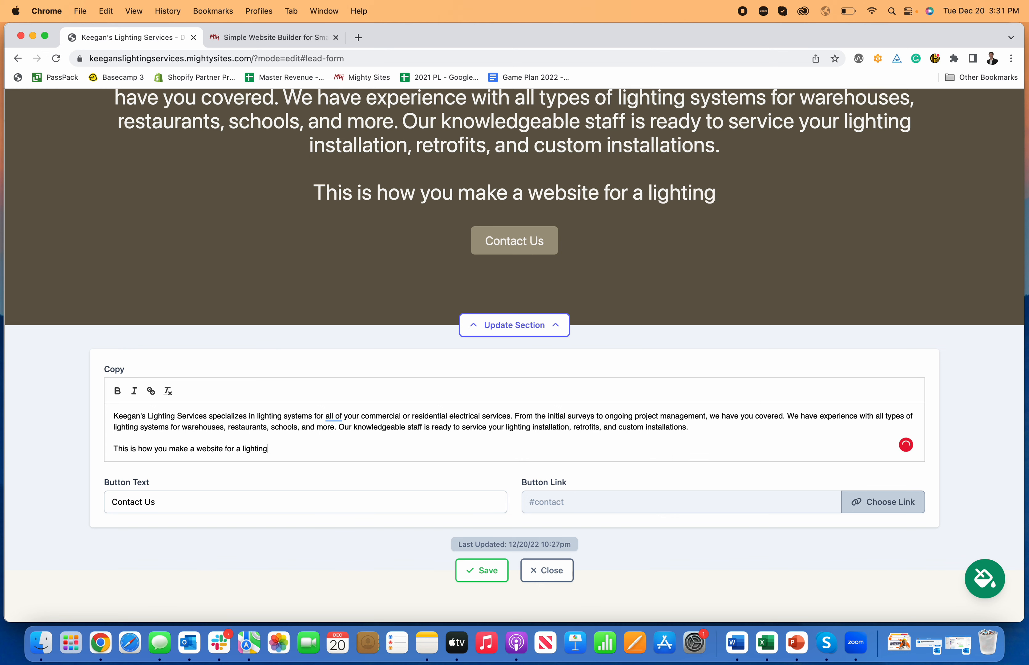
text( contractor)
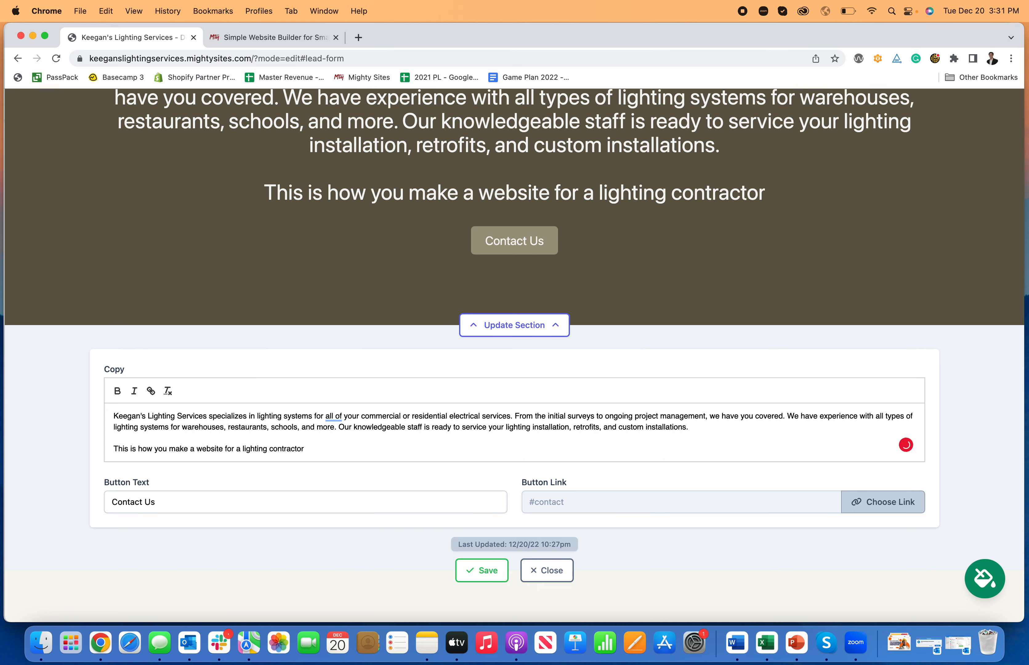
text(.)
Keep the new closing line as plain text, with bold and italic turned back off.
drag(315, 450, 86, 452)
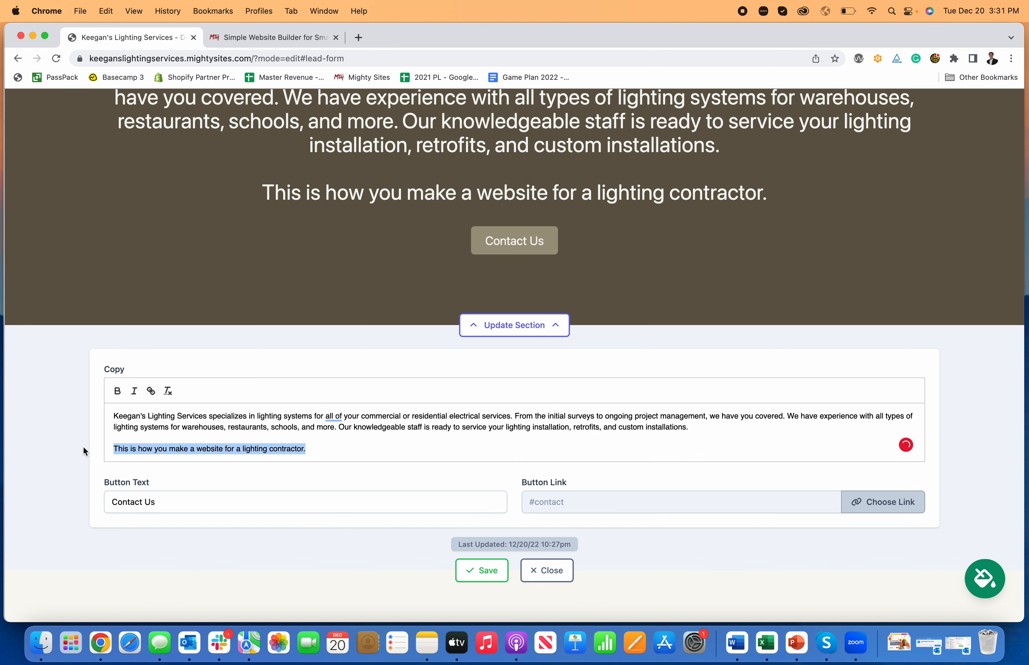
click(115, 394)
click(134, 393)
click(133, 393)
click(115, 395)
click(339, 449)
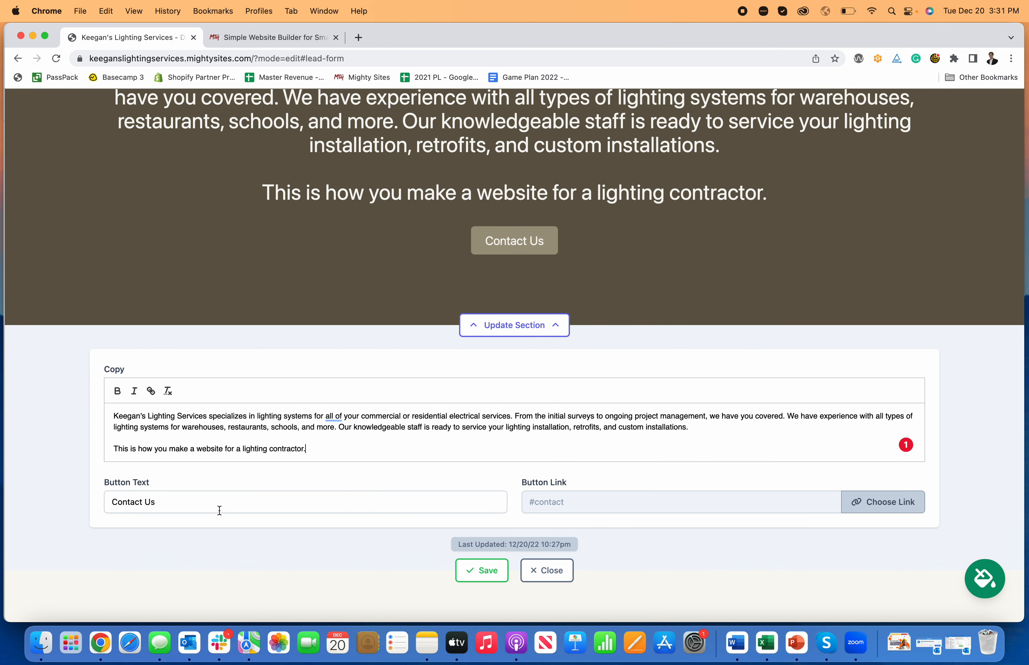
Link the Contact Us button to the Click to Call action and save the CTA section.
click(888, 497)
click(538, 359)
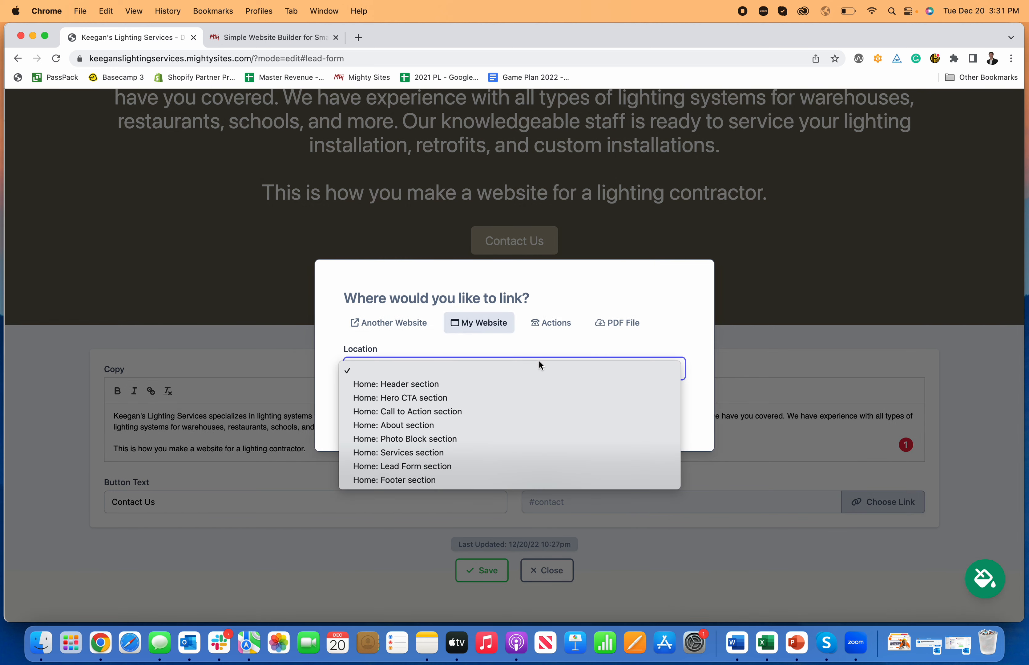
click(539, 323)
click(541, 323)
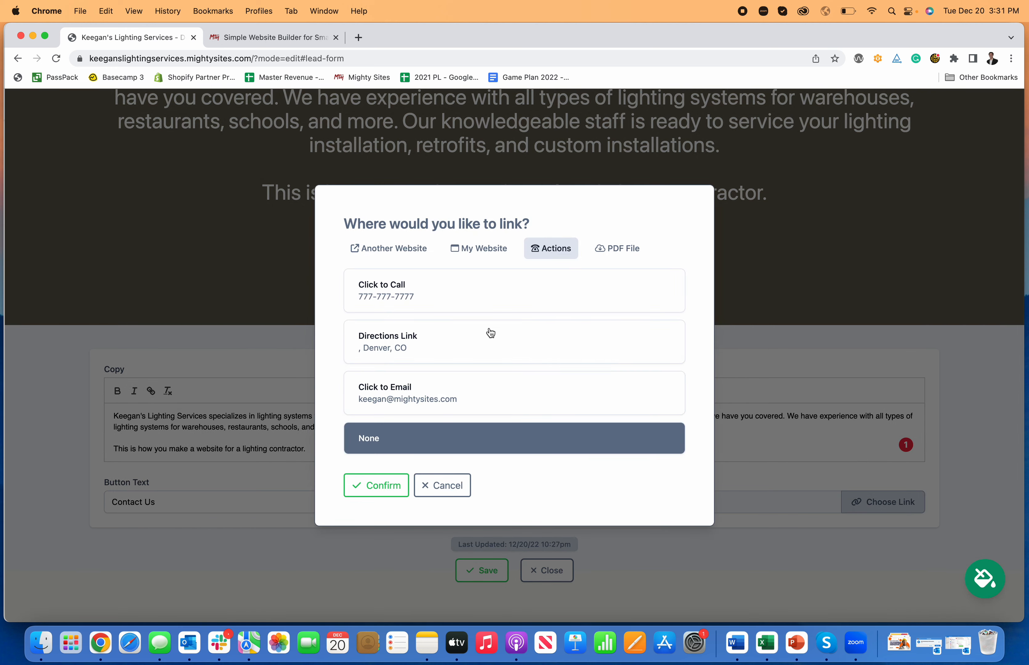
click(400, 300)
click(379, 486)
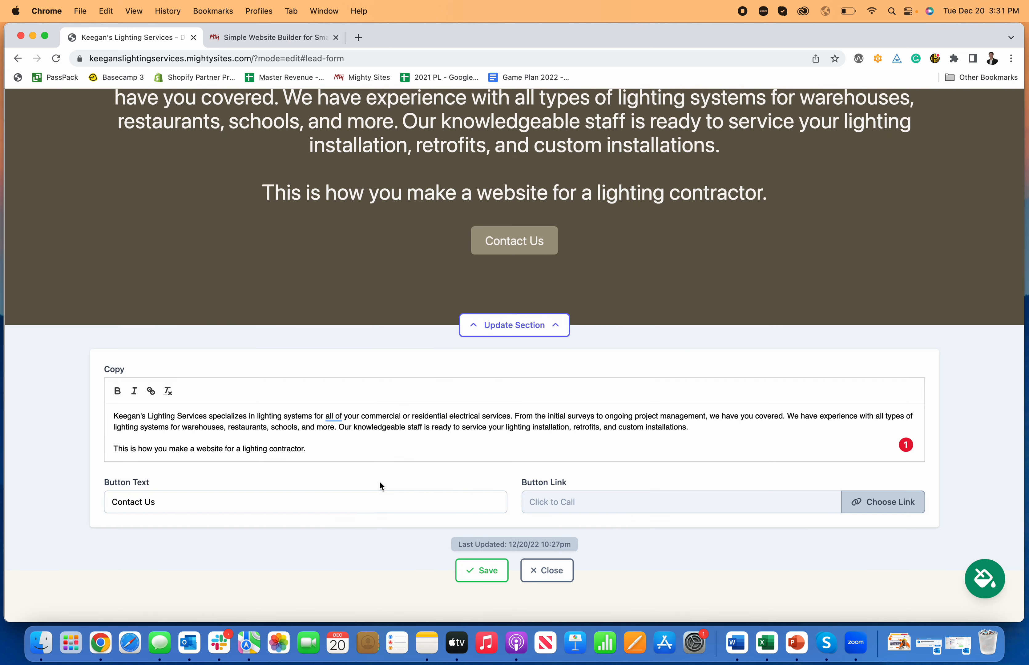
click(481, 569)
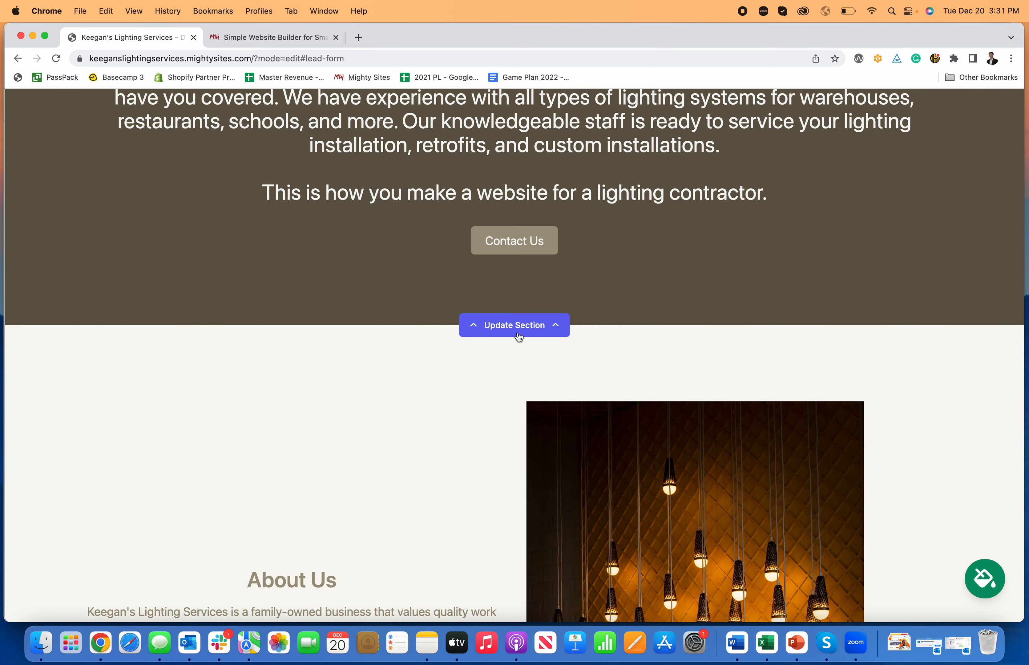
Exit editing mode using the stop editing link in the green banner.
scroll(523, 320, up, 2)
scroll(523, 319, down, 1)
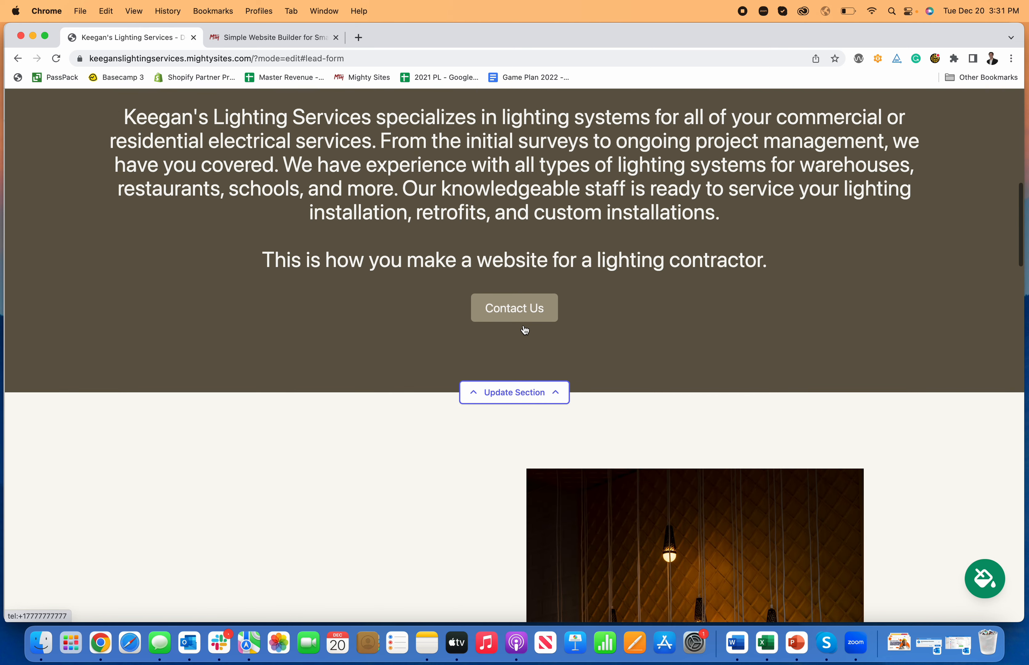
scroll(532, 311, down, 15)
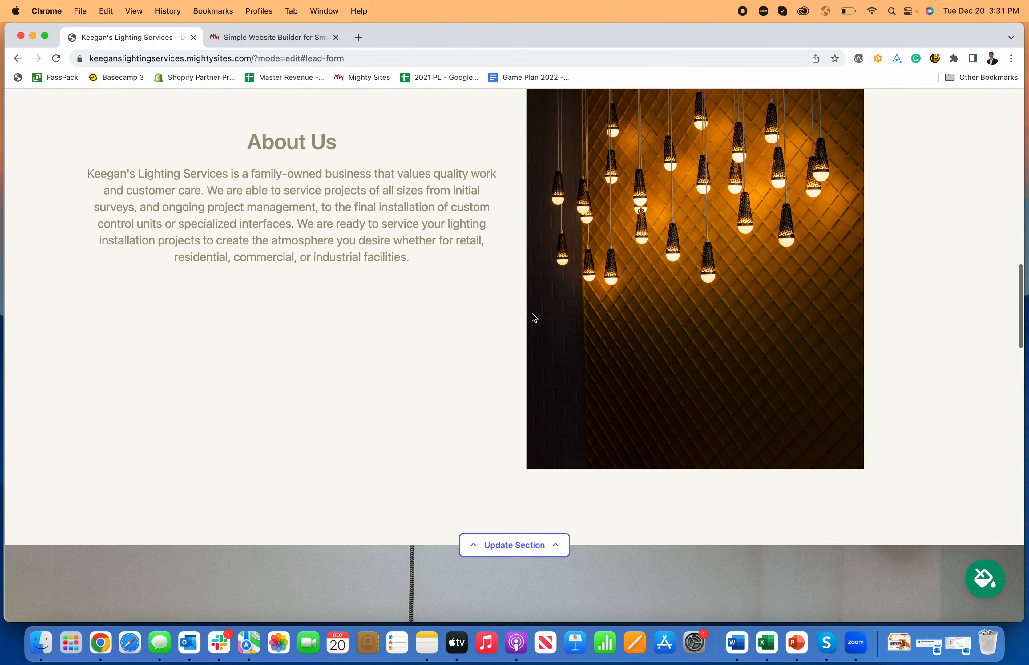
scroll(531, 314, down, 15)
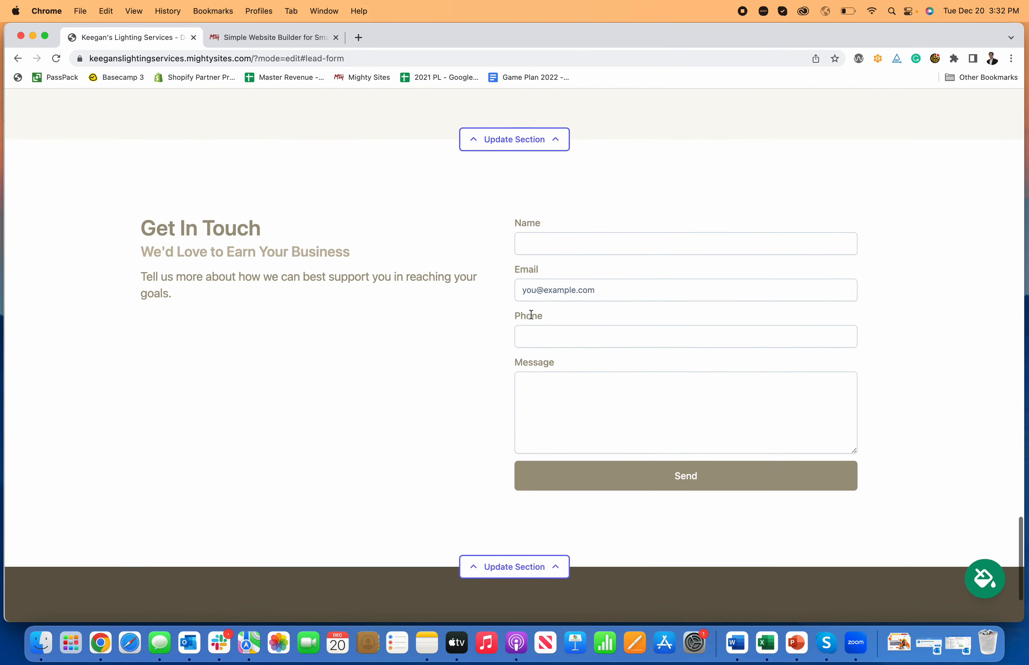
scroll(530, 314, up, 5)
scroll(531, 314, up, 20)
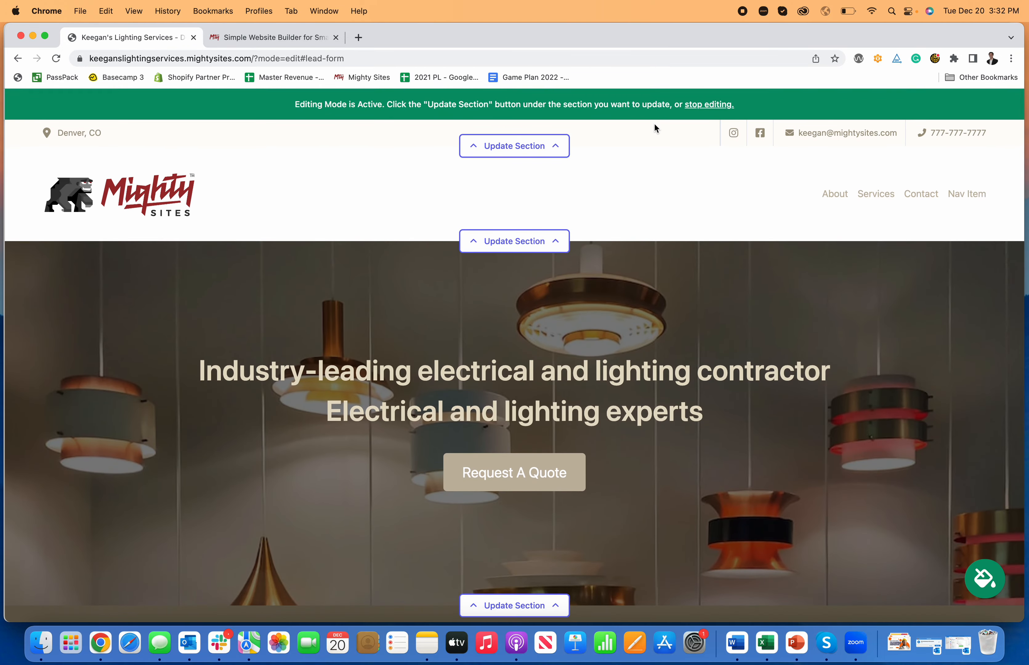
click(717, 104)
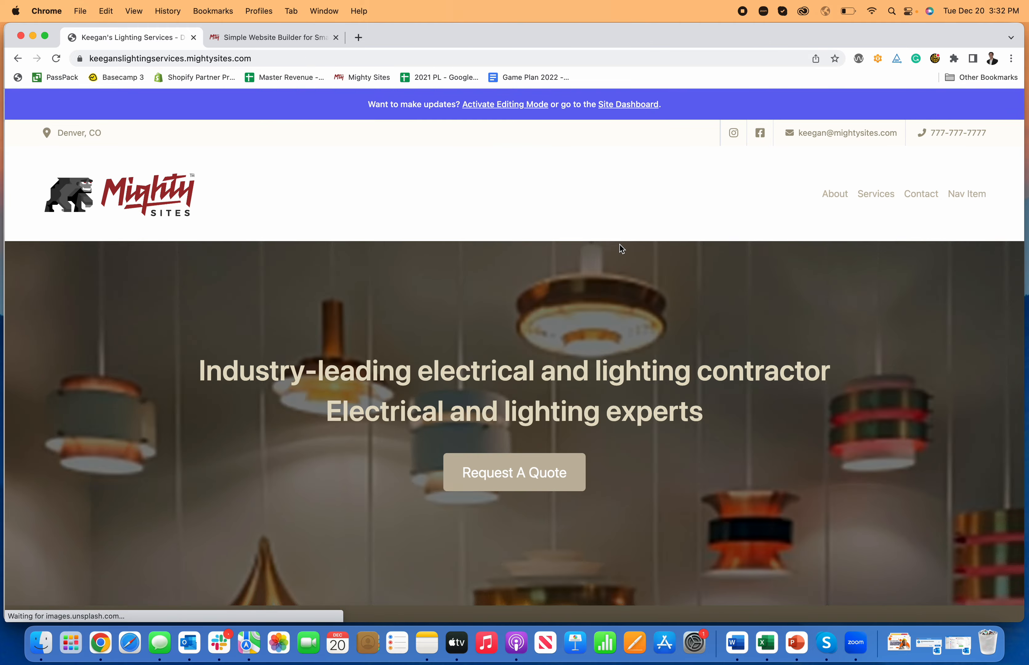
Scroll the live site down to the Get In Touch contact form.
scroll(620, 244, down, 15)
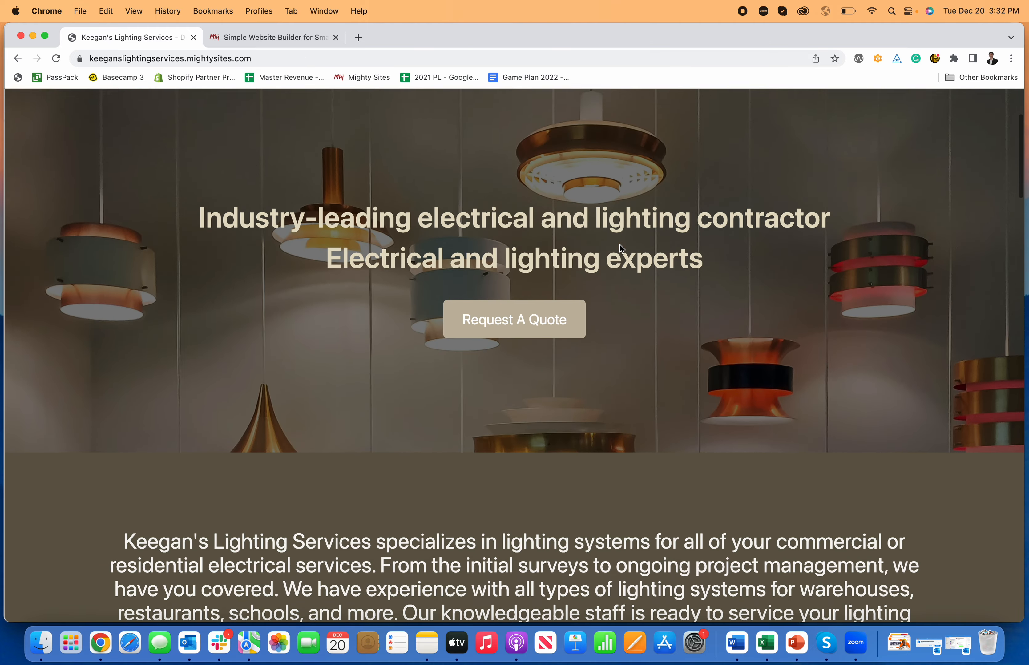
scroll(619, 243, down, 20)
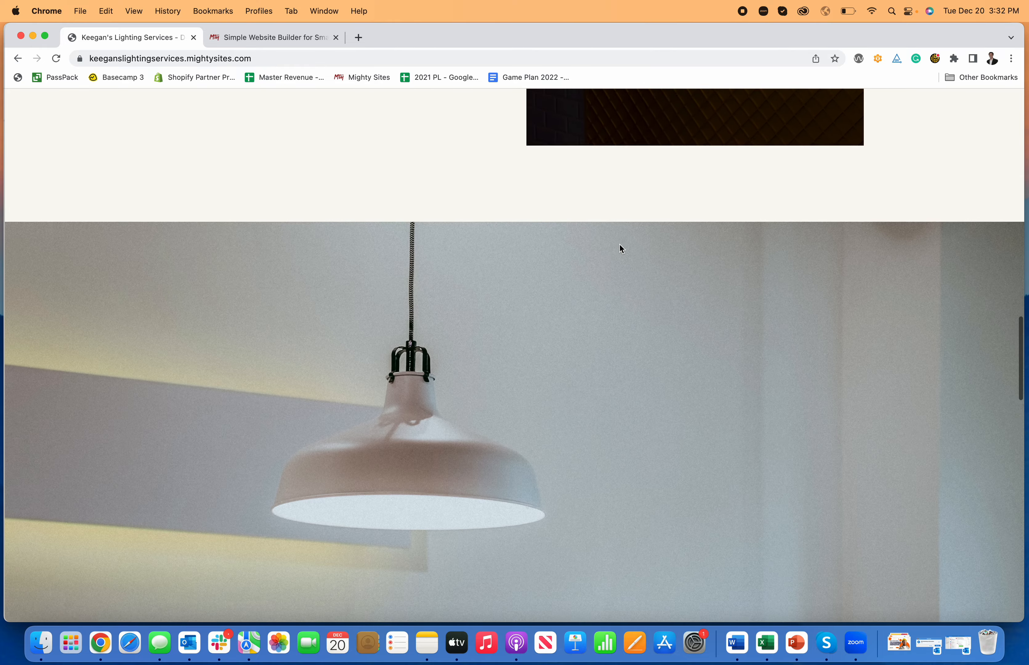
scroll(619, 244, up, 5)
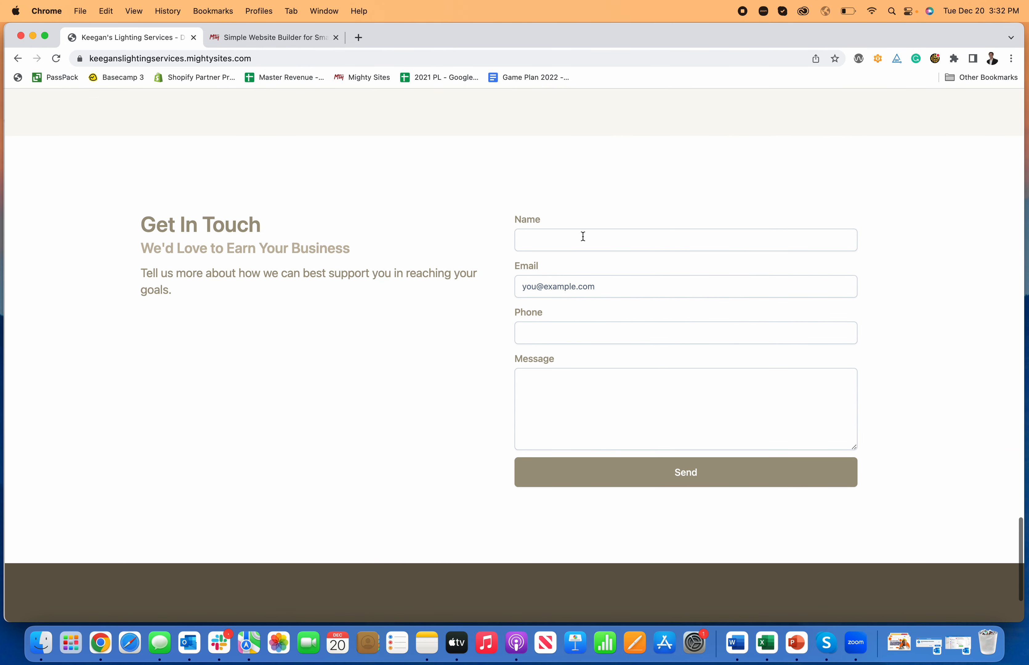
Fill in the form's name, email and a message requesting a lighting contractor, then send it.
click(583, 237)
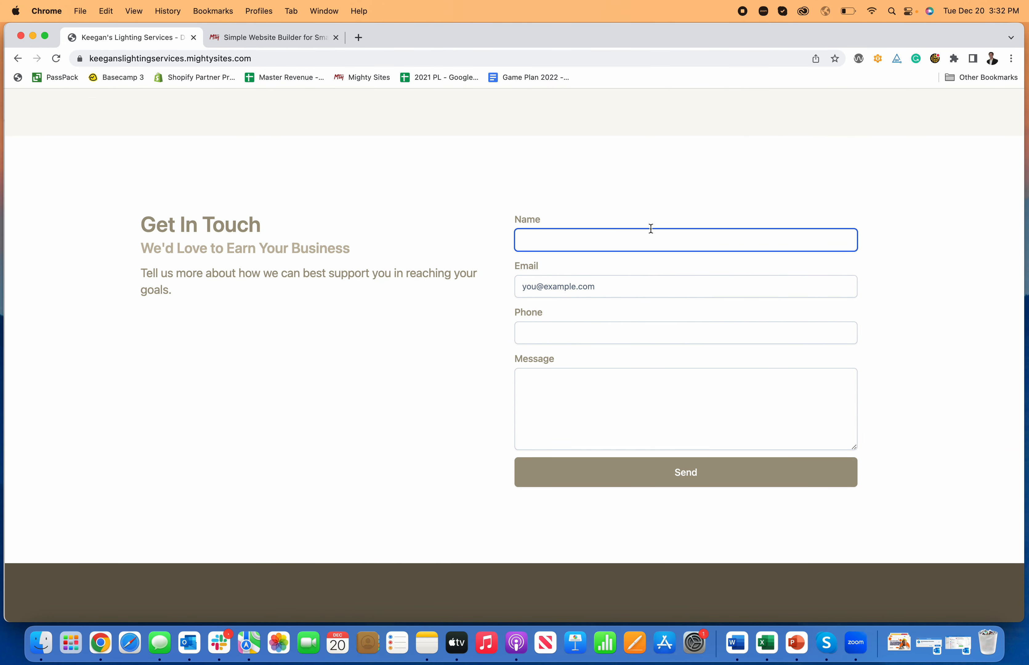
text(Keegan)
key(Tab)
text(k)
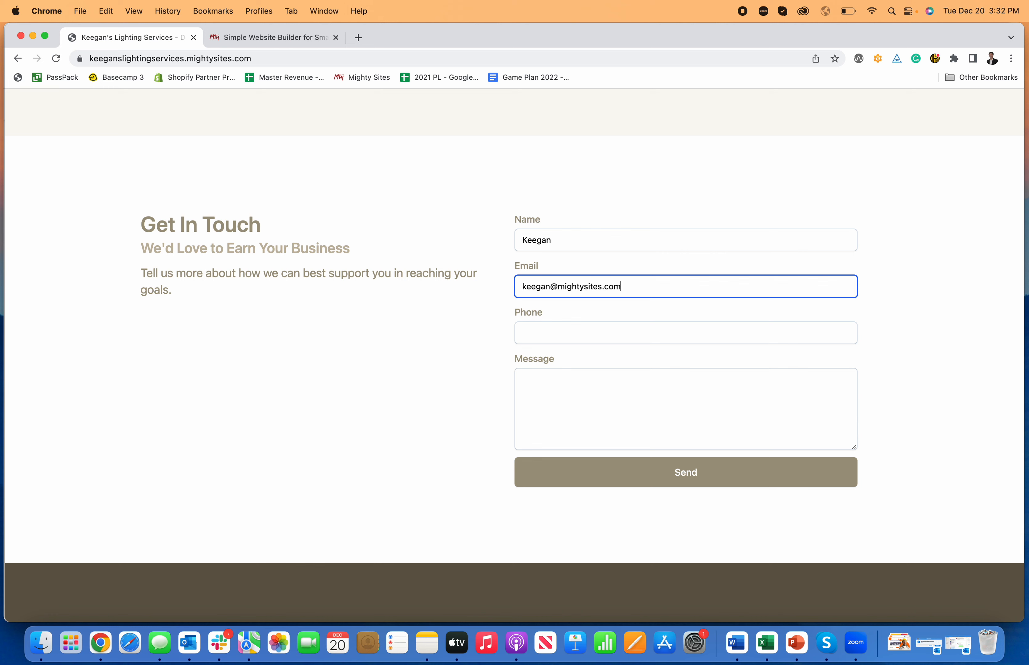
key(Tab)
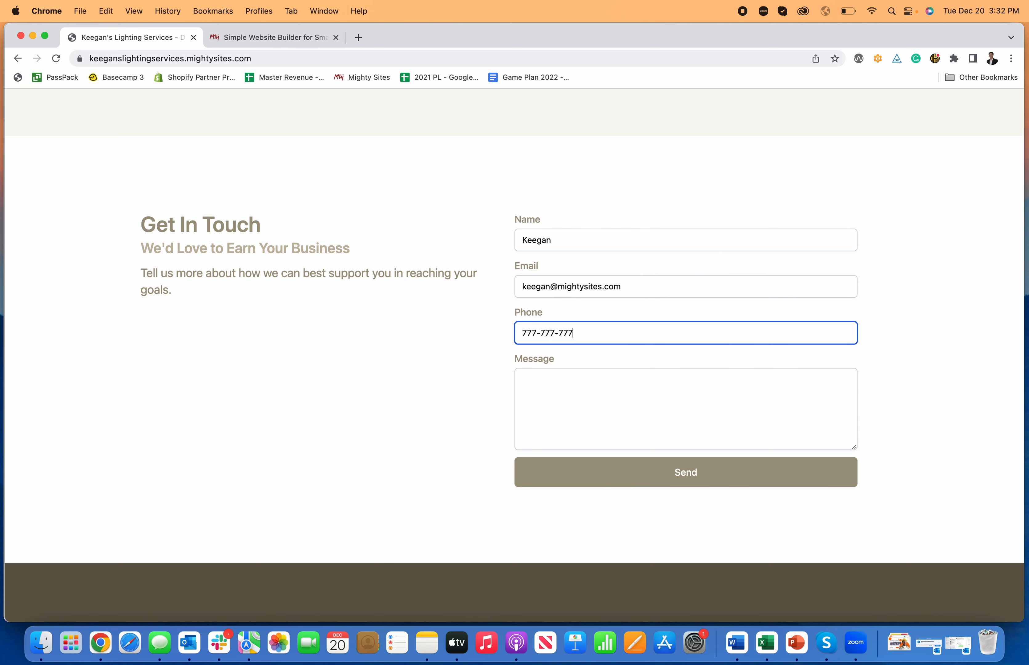
click(631, 369)
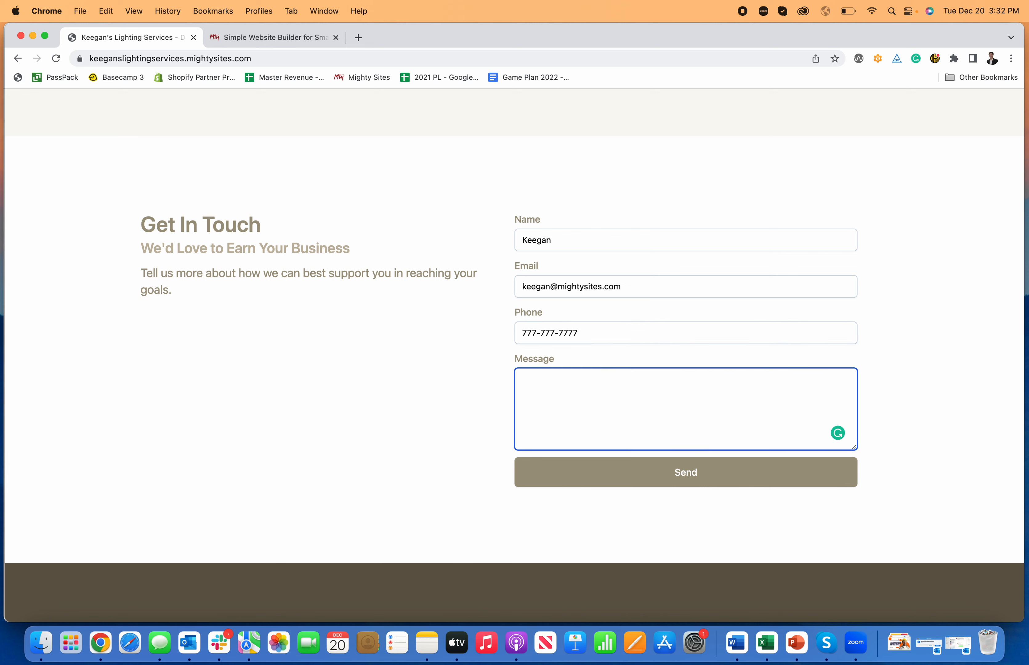
text(I am in need of the services of a lighting contractor)
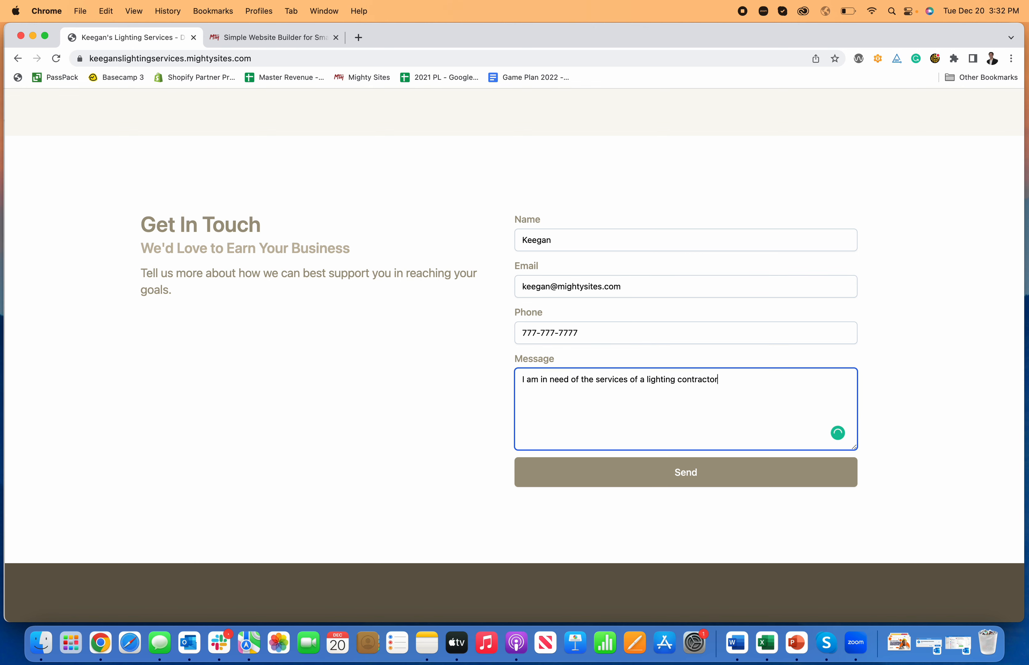
click(655, 483)
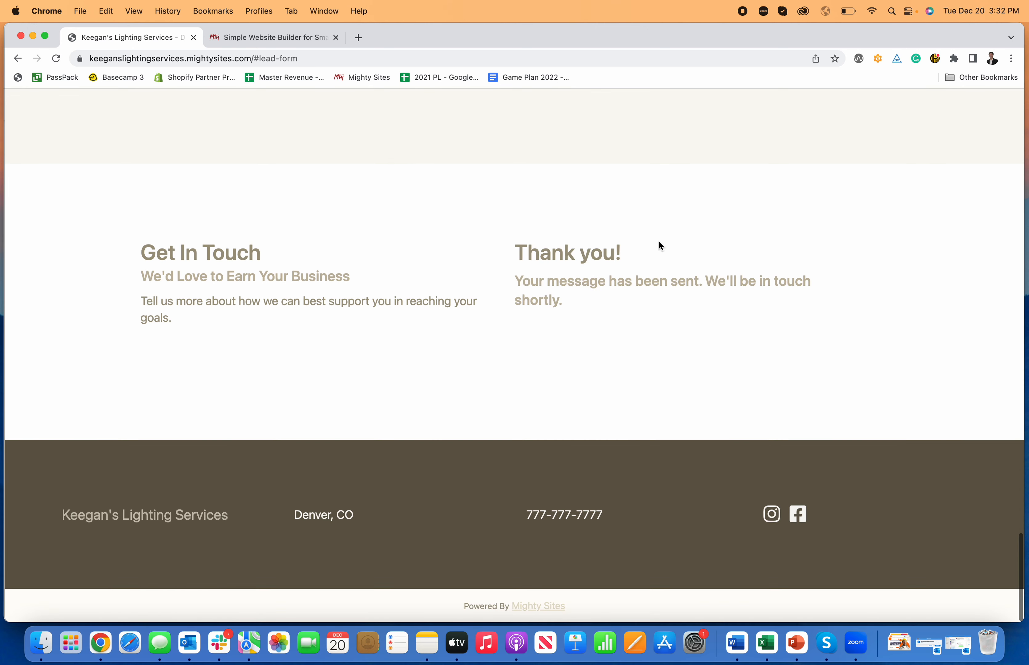
scroll(576, 275, up, 20)
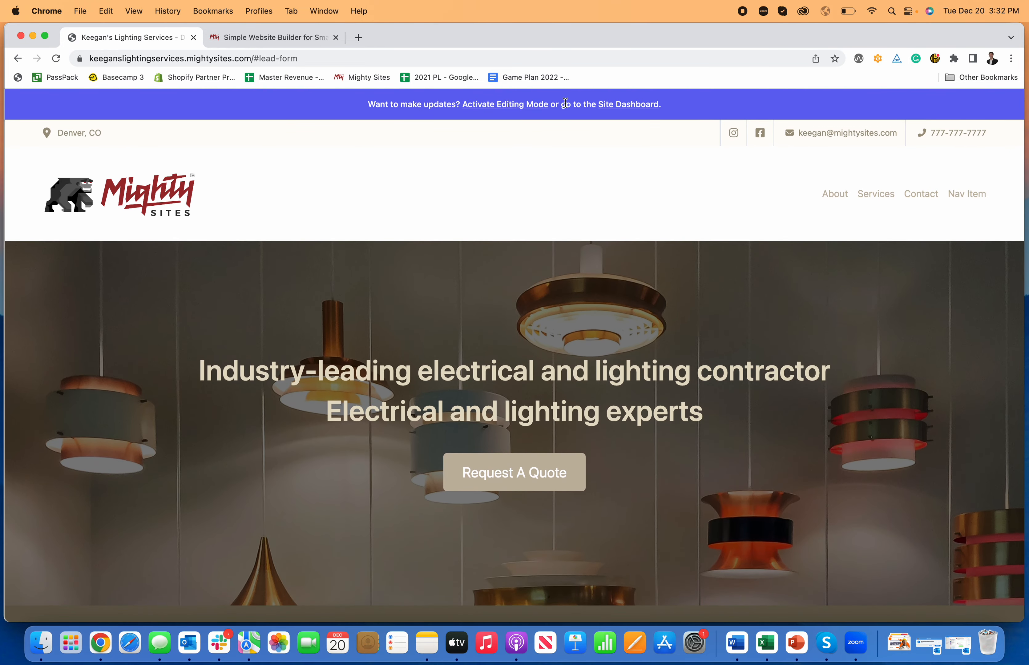
Open the site dashboard's leads list, view the test lead's details, then return to the dashboard.
click(614, 108)
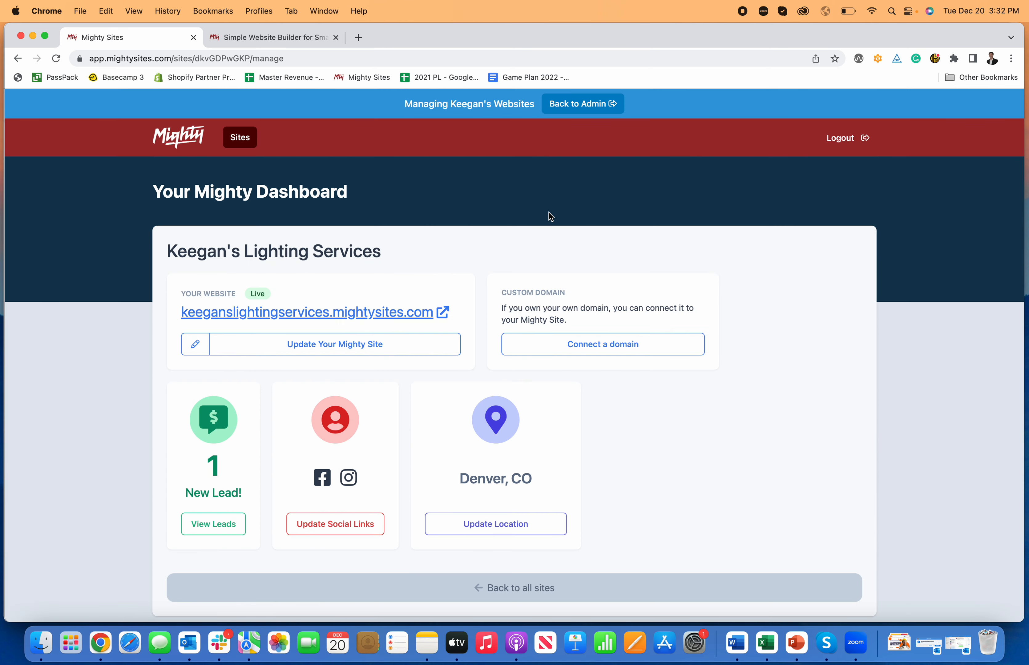
scroll(268, 537, down, 1)
click(213, 501)
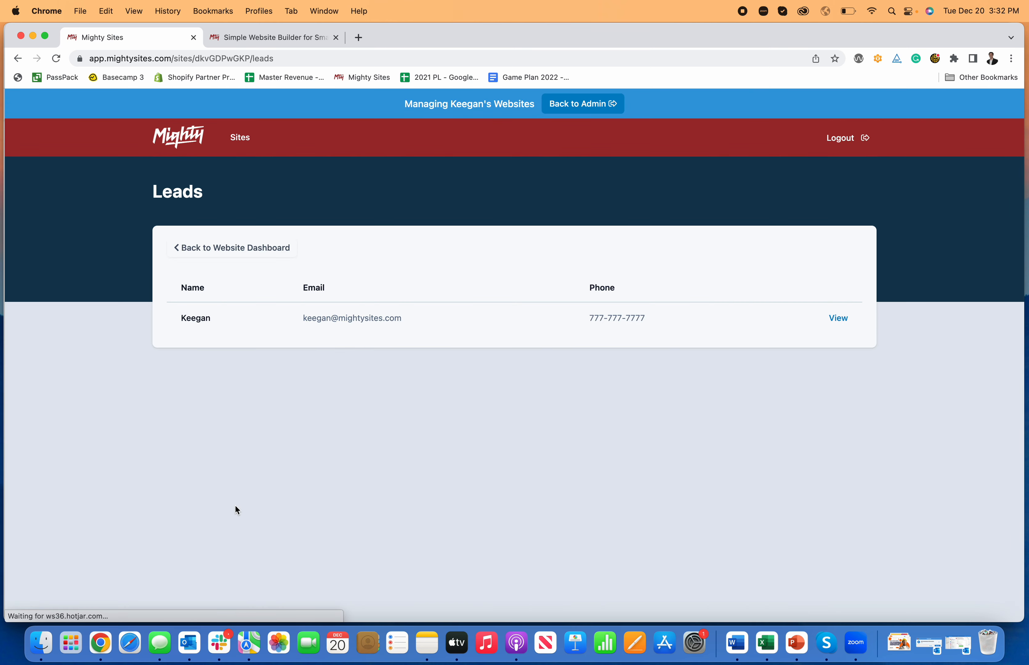
click(827, 320)
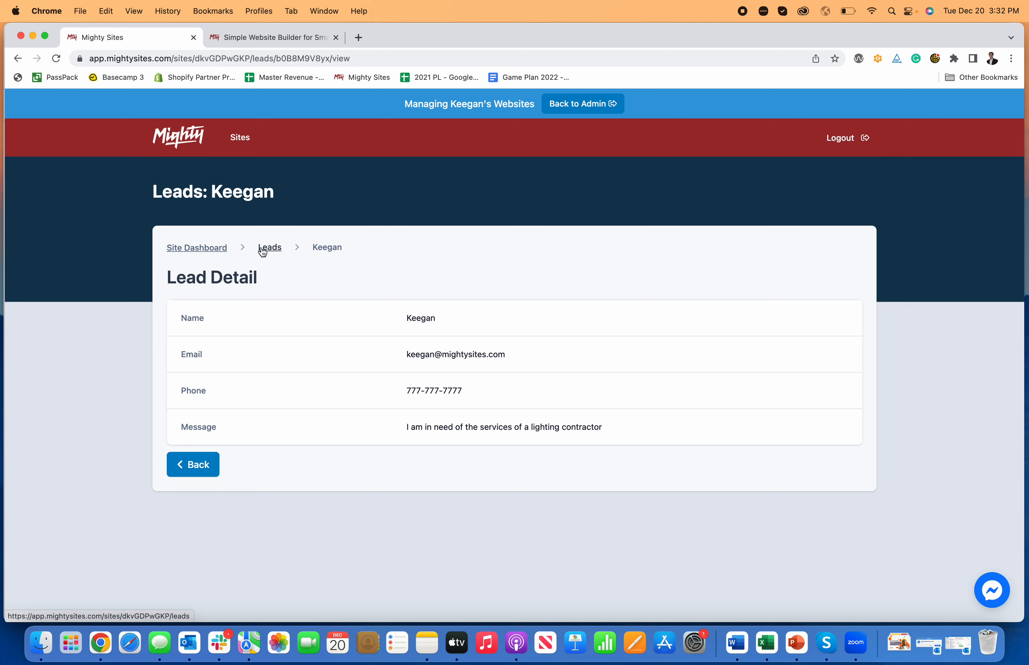
click(264, 249)
click(216, 253)
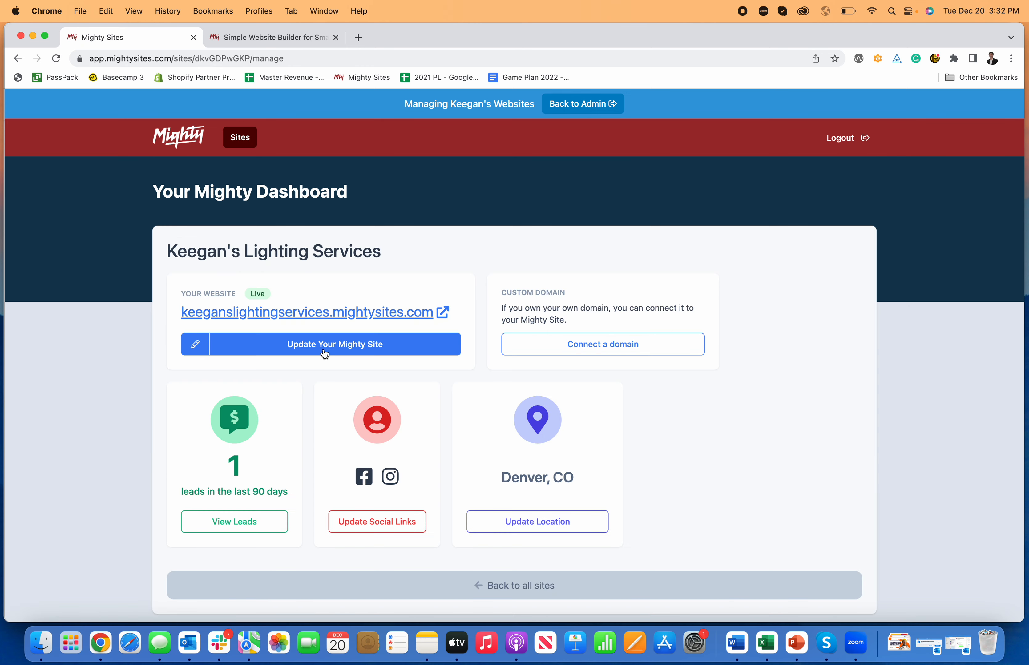
click(599, 351)
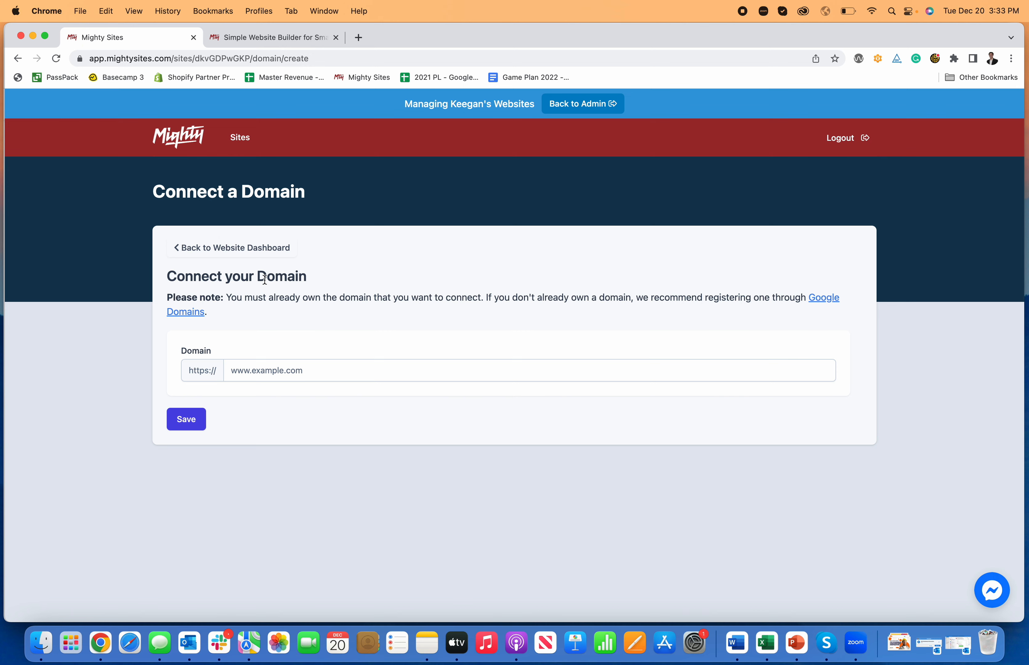
click(235, 247)
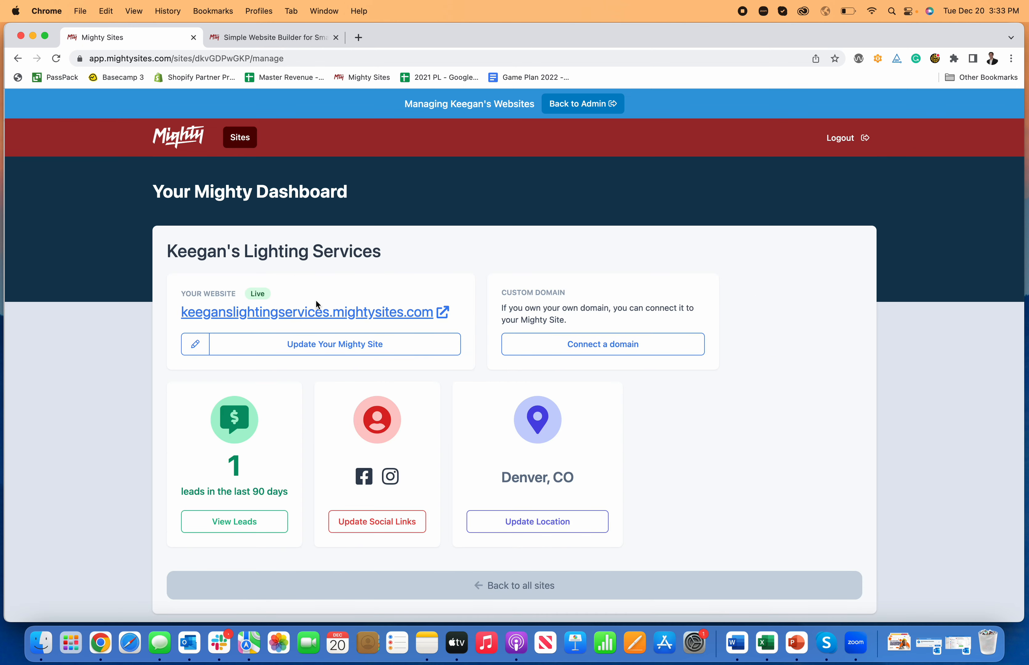